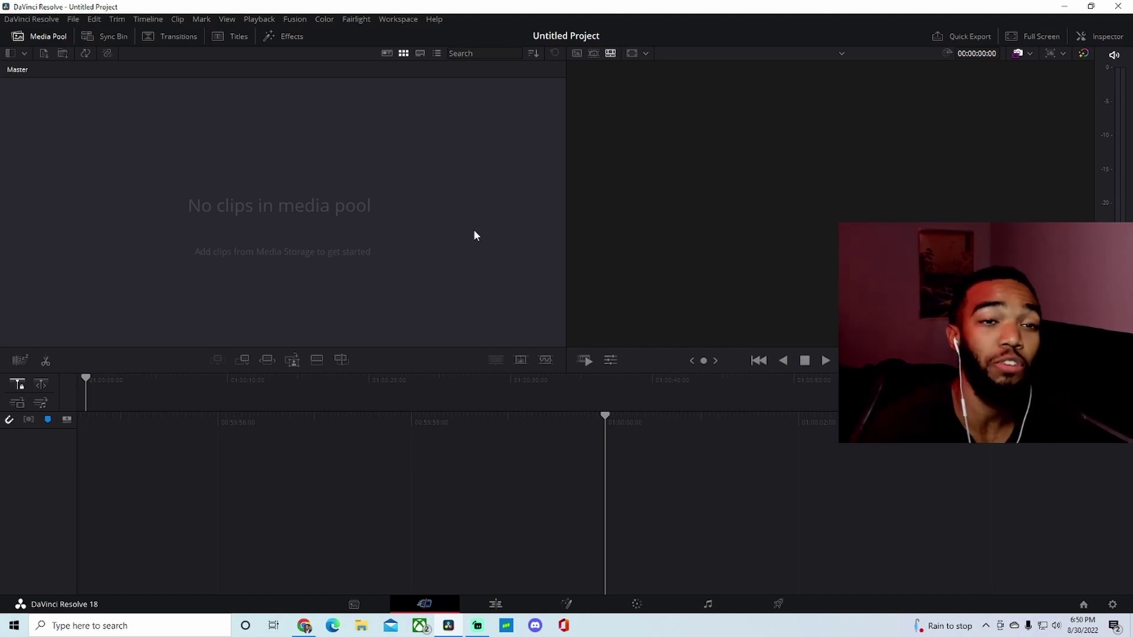
Switch to Chrome and open the Blackmagic Design page for DaVinci Resolve 18 from the "davinci resolve" search results.
left_click(304, 625)
left_click(13, 30)
scroll(201, 242, "up", 5)
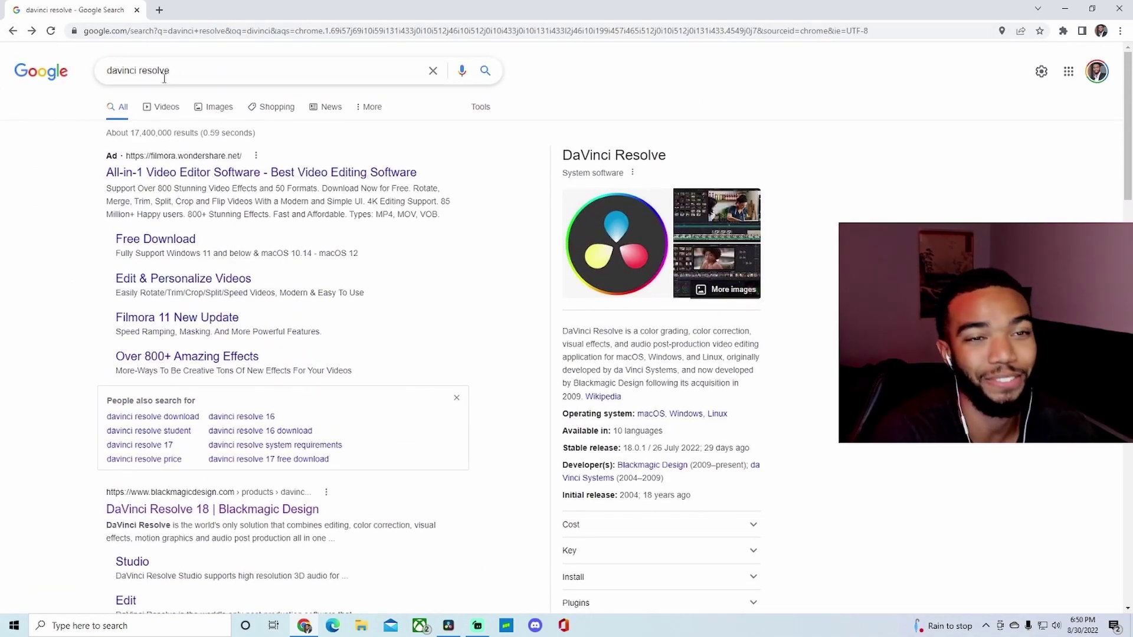
left_click(190, 68)
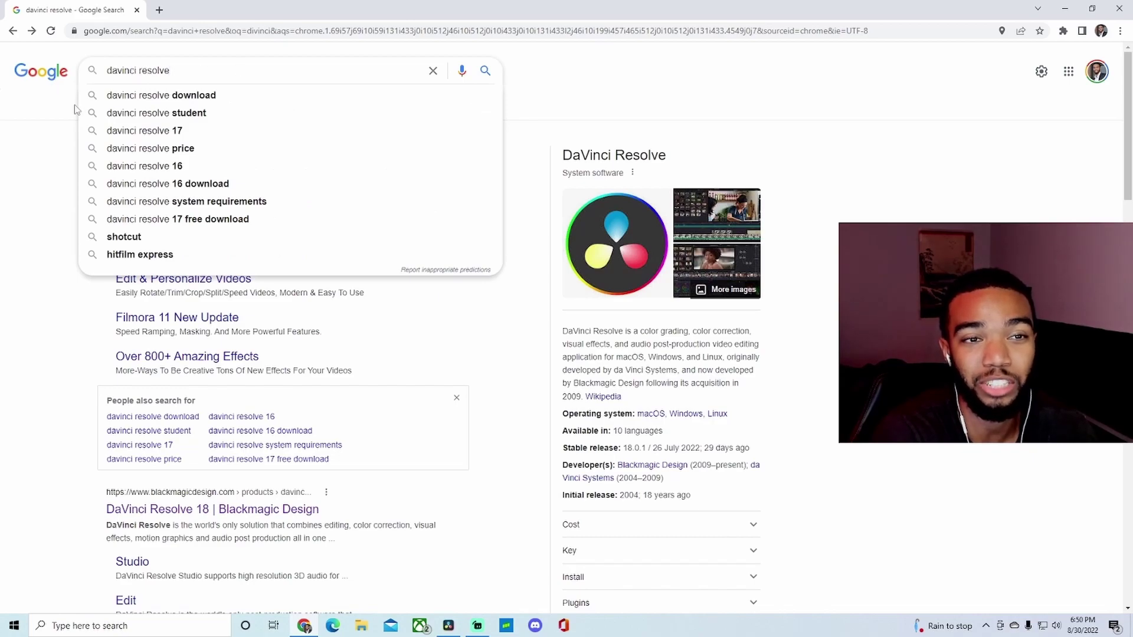
left_click(41, 137)
scroll(167, 305, "down", 4)
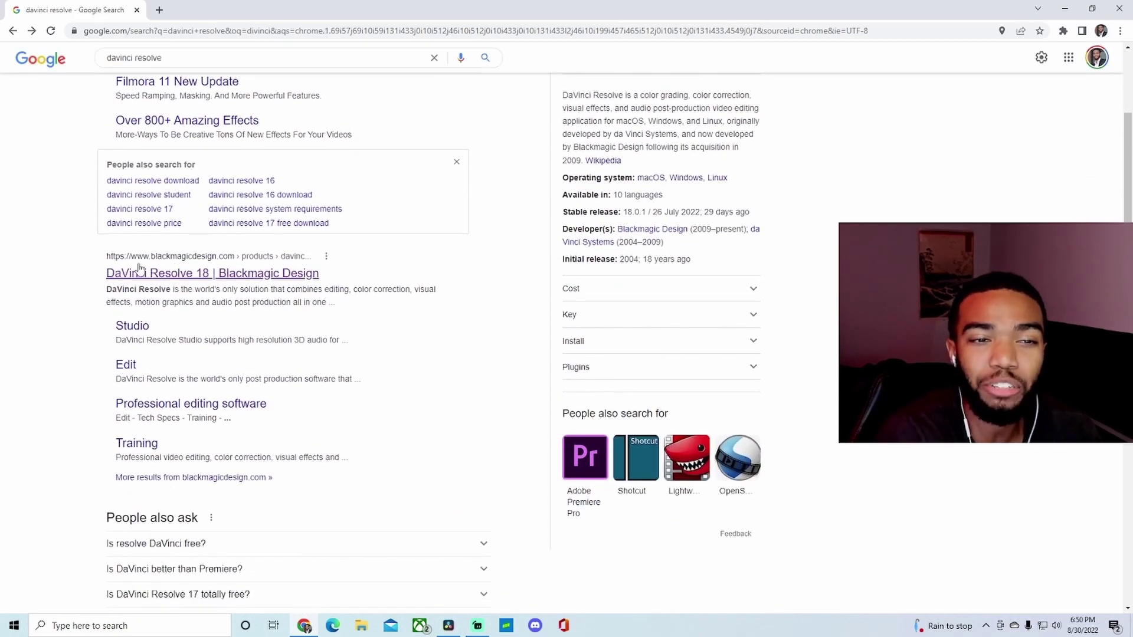
left_click(165, 276)
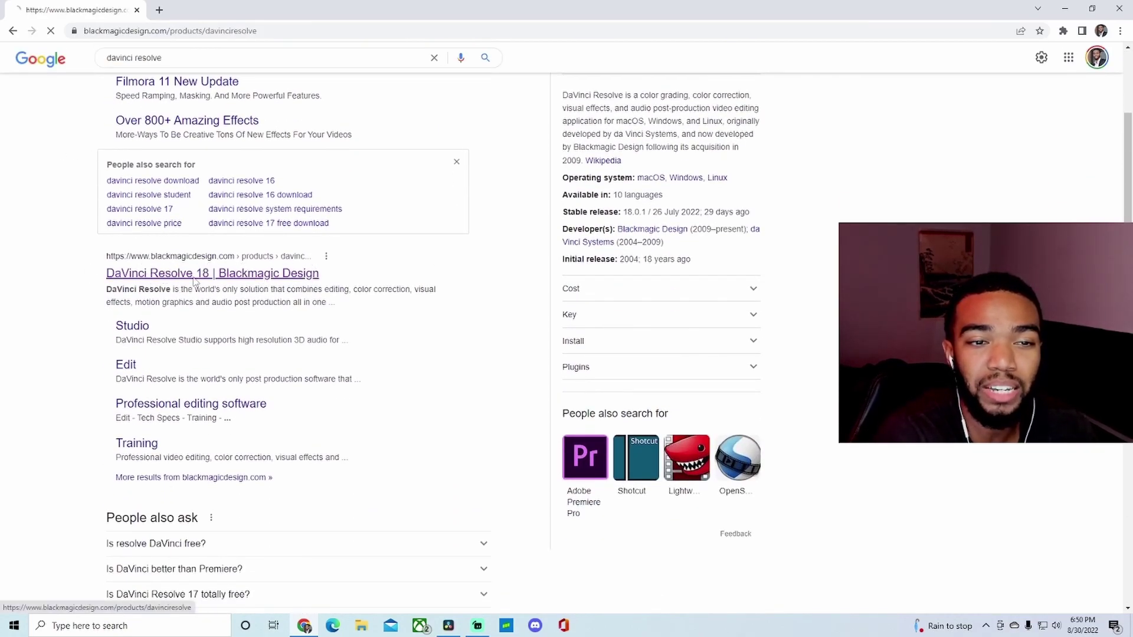
scroll(239, 260, "down", 5)
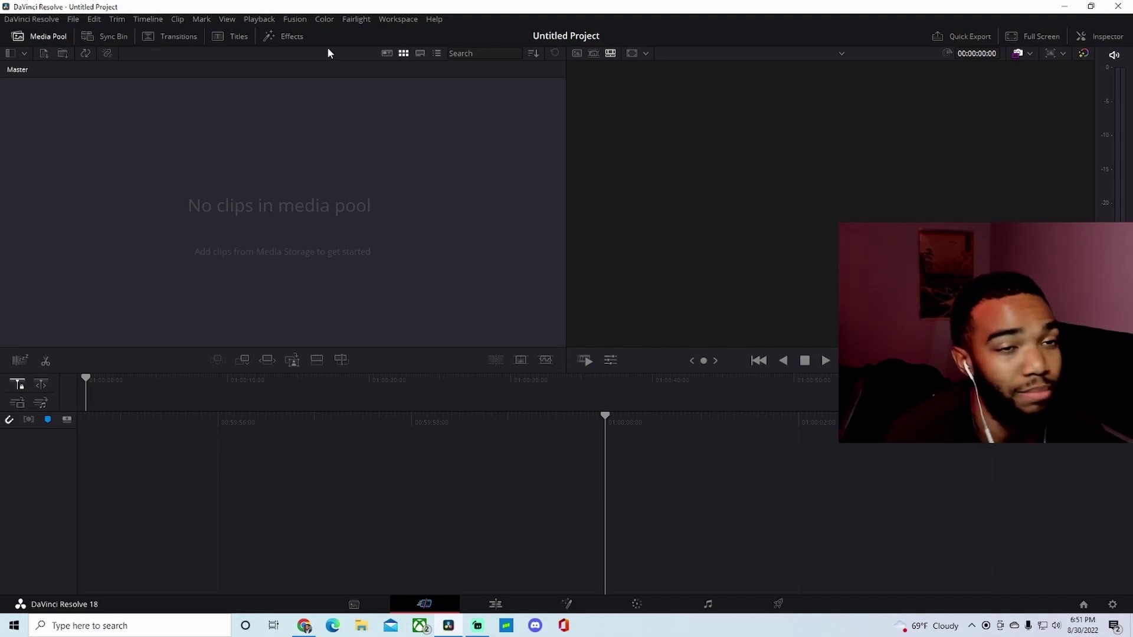
Set the project's timeline resolution to 1080 x 1920 in the project settings and save them.
left_click(73, 19)
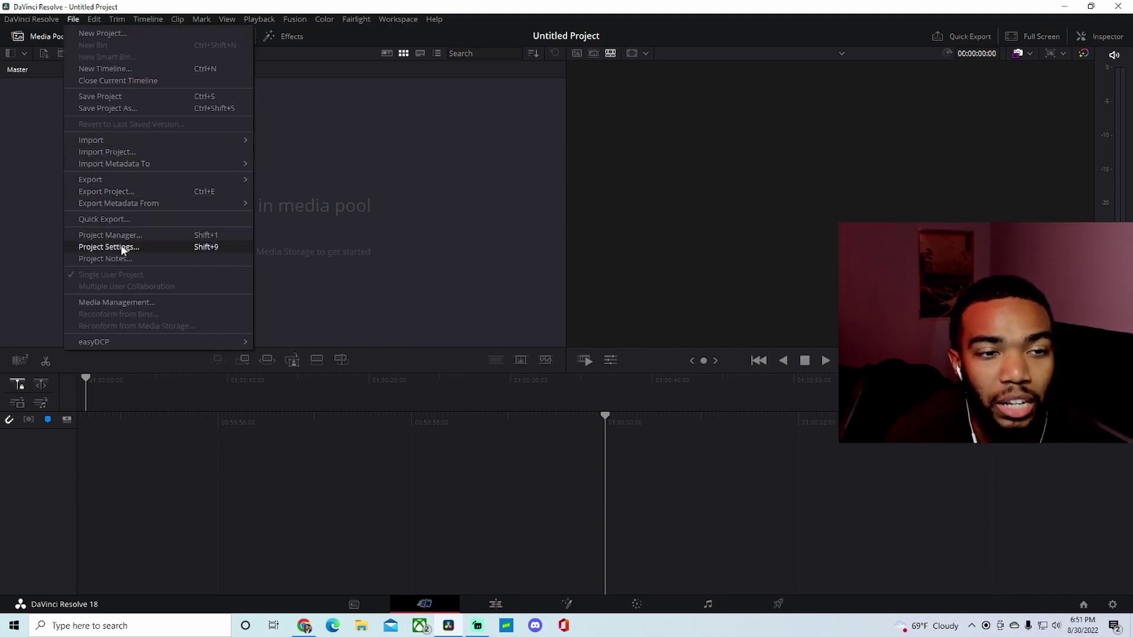
left_click(104, 247)
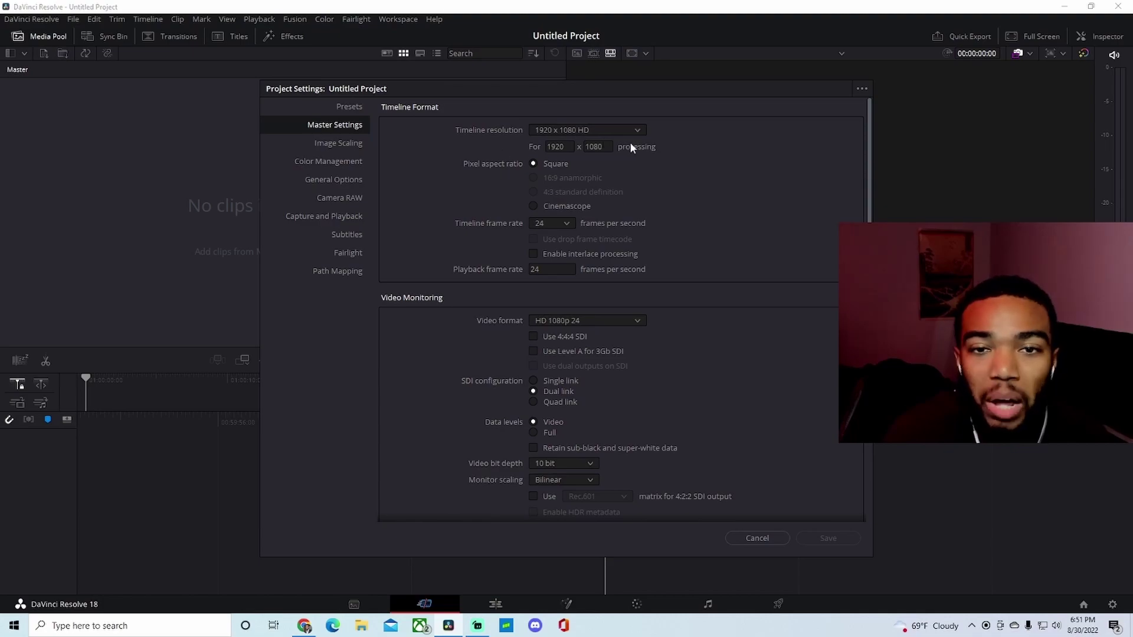
left_click(556, 146)
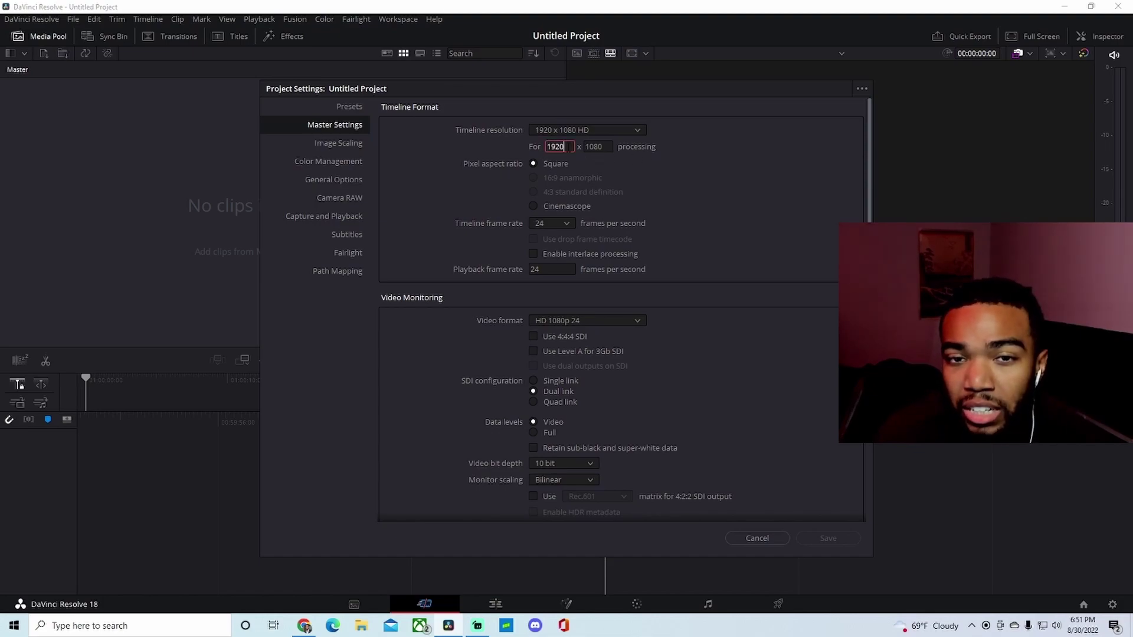
type("1080")
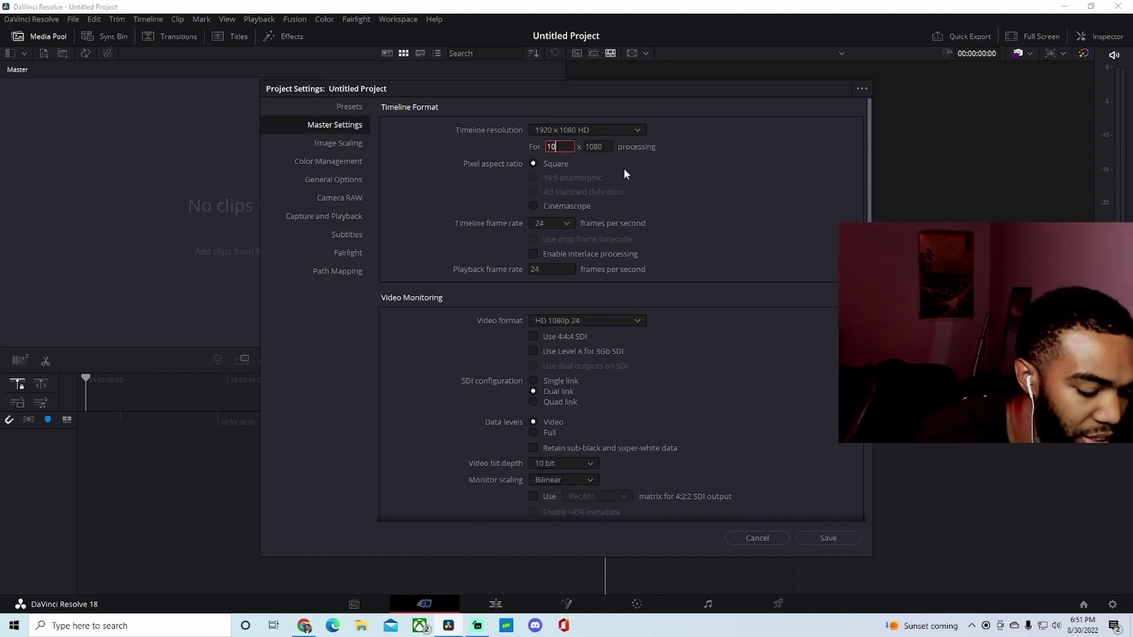
key("Tab")
type("1920")
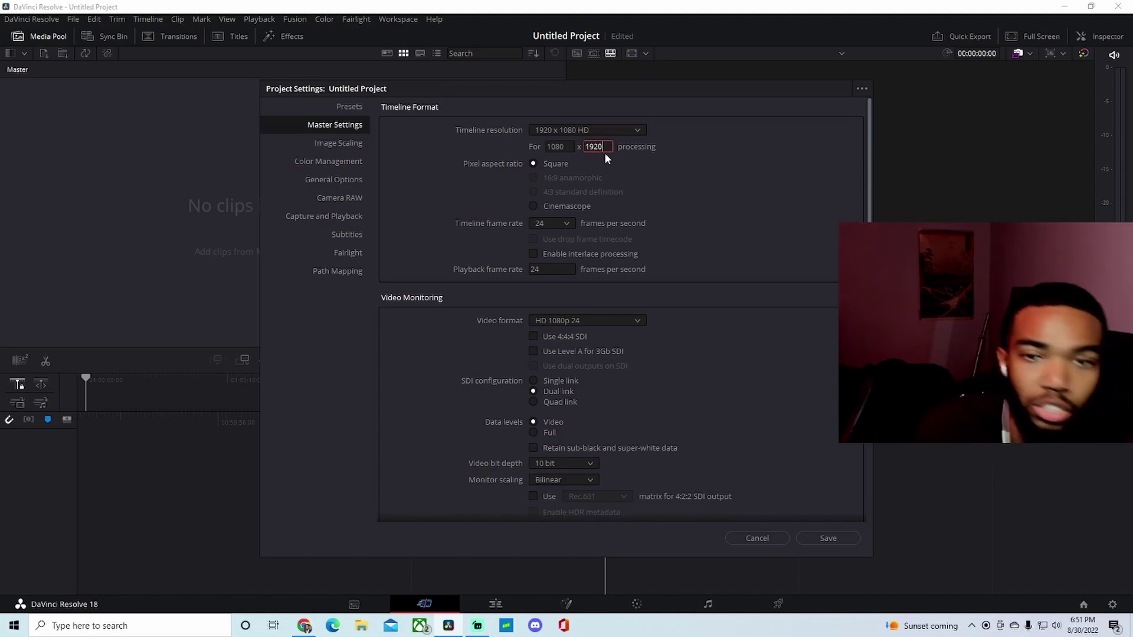
left_click(829, 537)
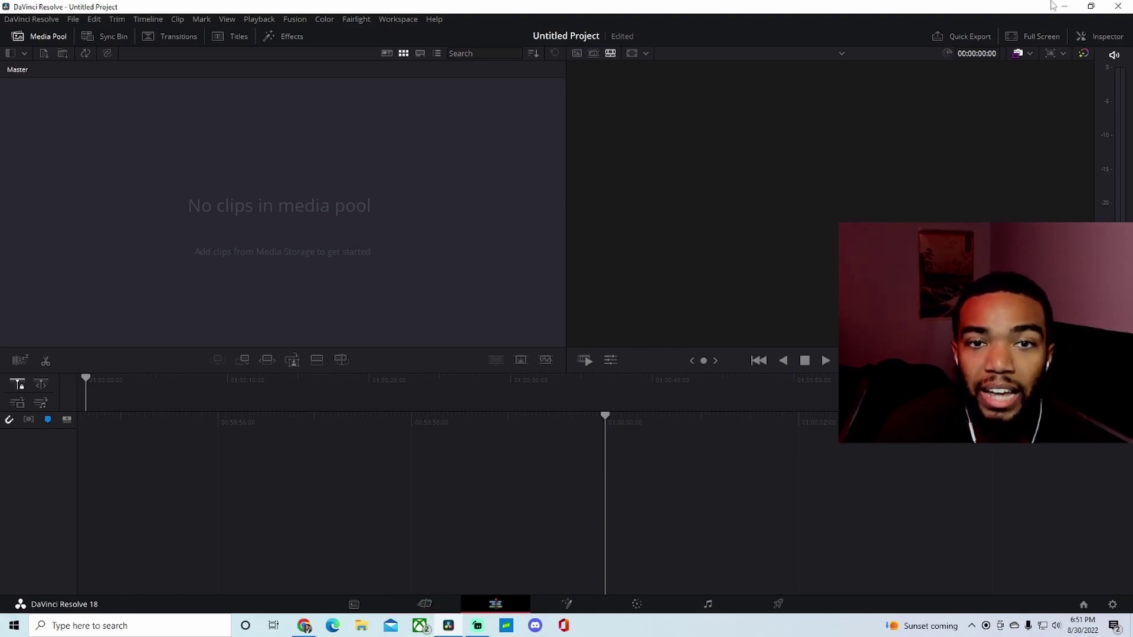
Switch to the Edit page, import the MID video from the desktop into the media pool, and maximize the window again.
left_click(497, 604)
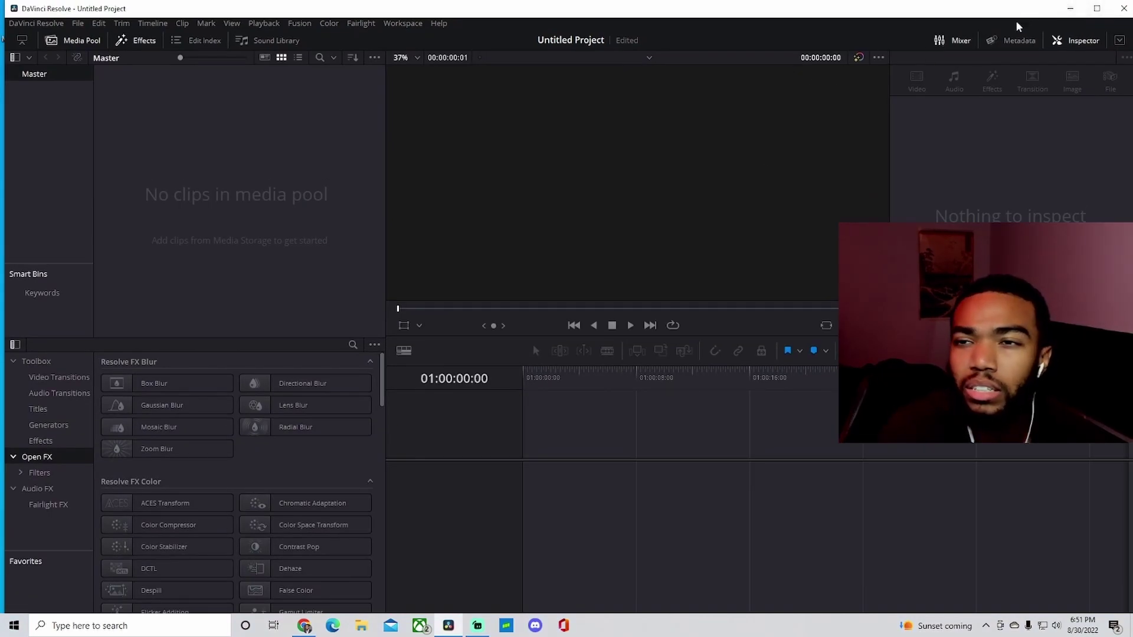
mouse_move(963, 9)
left_mouse_down()
mouse_move(1001, 63)
mouse_move(947, 6)
mouse_move(944, 219)
mouse_move(969, 22)
left_mouse_up()
left_click_drag(119, 24, 302, 24)
left_click_drag(22, 323, 710, 334)
left_click(667, 367)
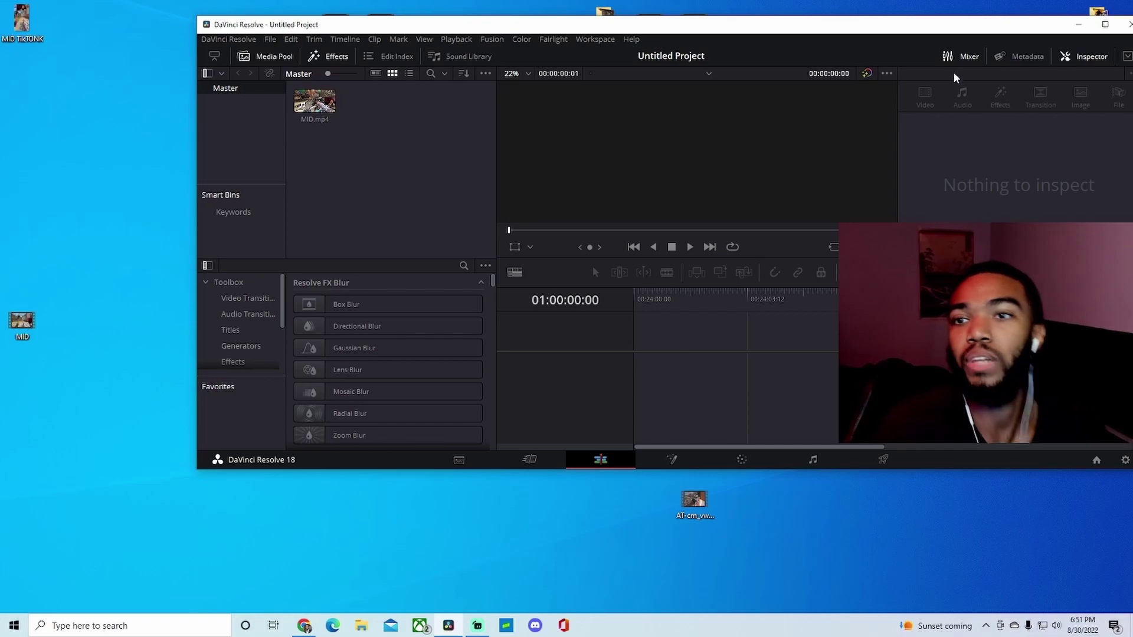
left_click_drag(989, 22, 856, 15)
double_click(856, 17)
Place four copies of MID.mp4 at the timeline start, stacked on tracks Video 1 through Video 4.
left_click(124, 80)
left_click_drag(124, 80, 518, 474)
left_click(121, 81)
left_click_drag(121, 81, 518, 407)
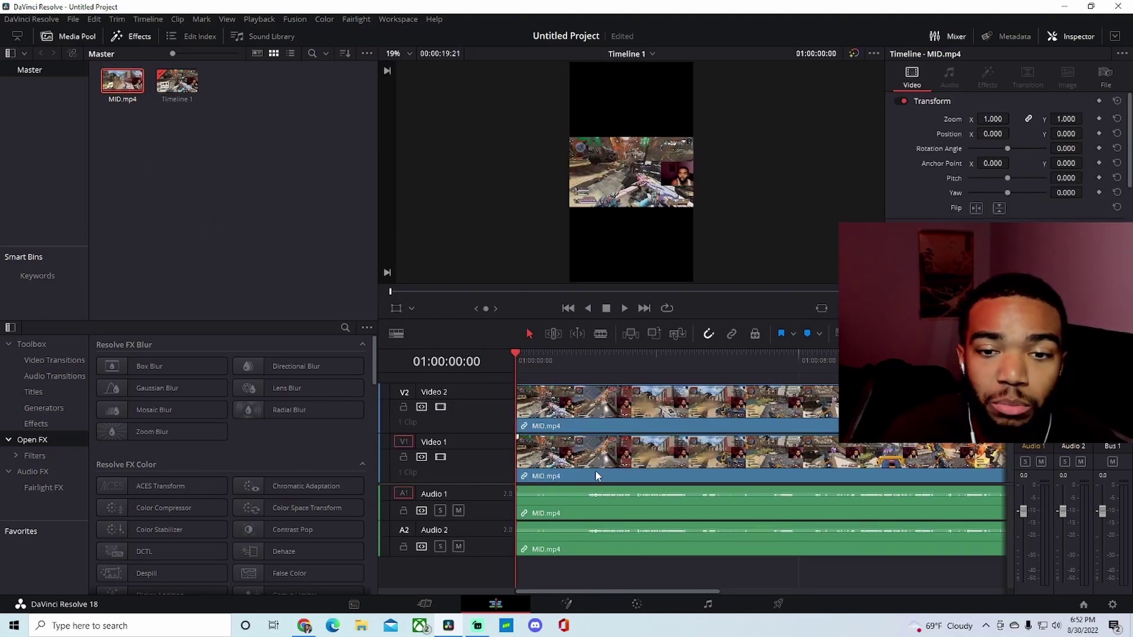
left_click(123, 81)
left_click_drag(122, 82, 525, 384)
left_click(122, 81)
left_click_drag(122, 82, 527, 386)
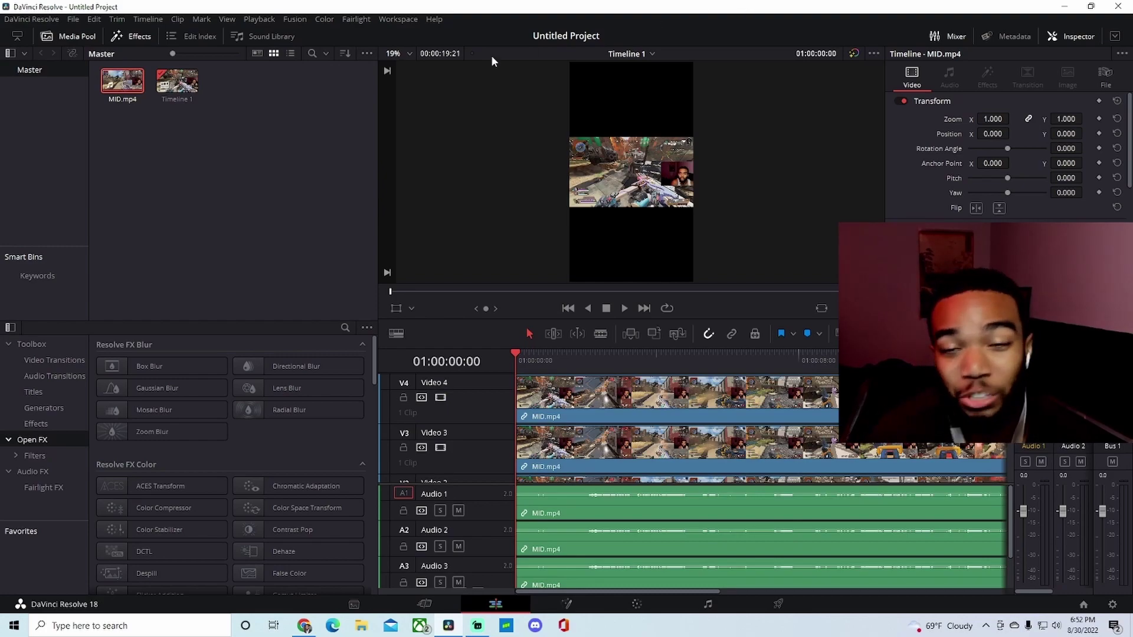
Turn off linked selection so the video and audio parts of the stacked clips can be selected separately.
scroll(628, 448, "down", 3)
scroll(608, 440, "up", 3)
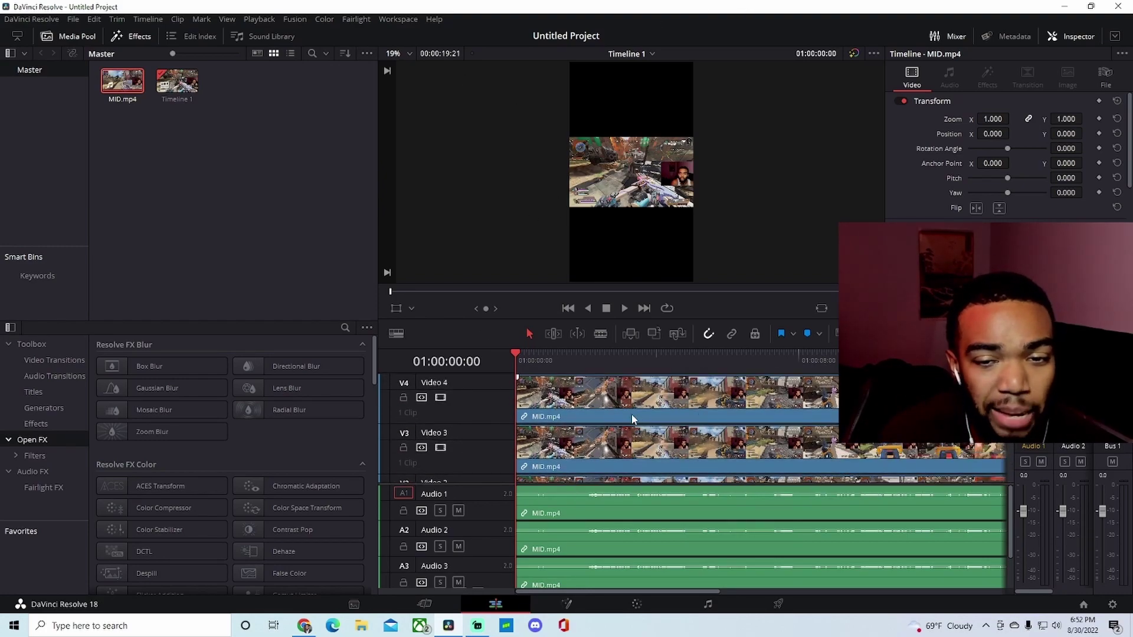
scroll(626, 414, "down", 3)
left_click(576, 458)
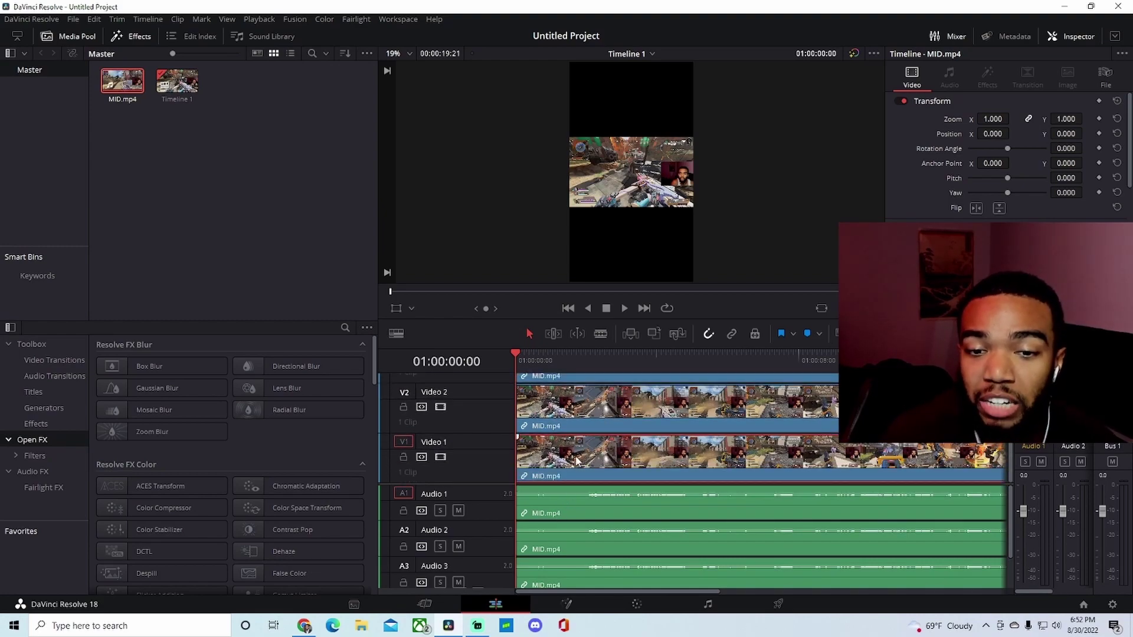
left_click(732, 334)
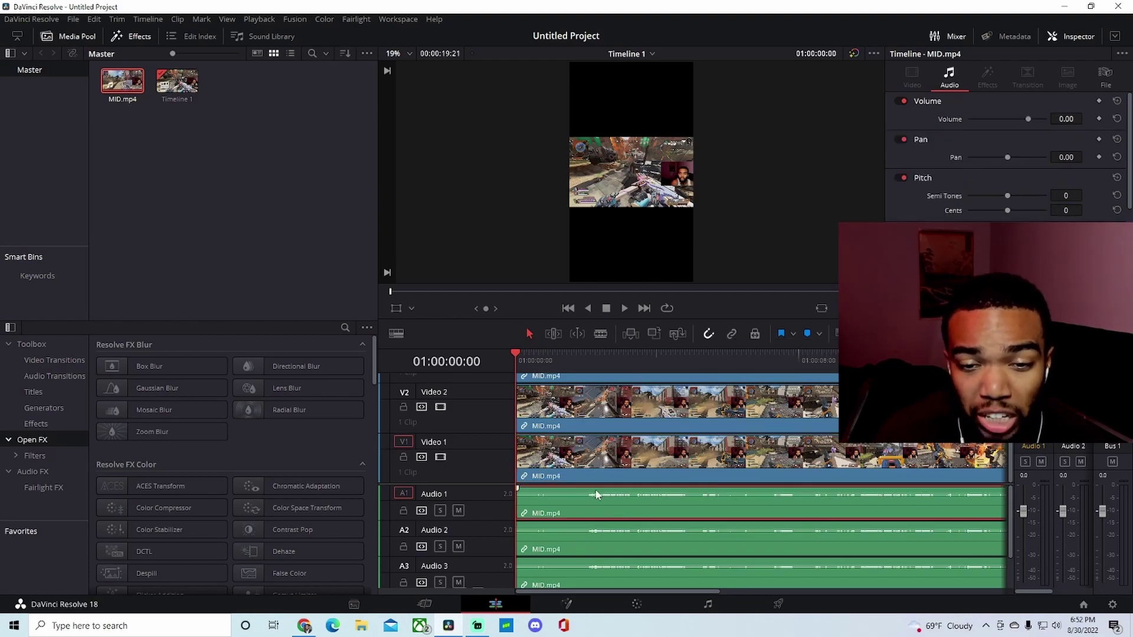
left_click(568, 500)
scroll(616, 471, "up", 1)
scroll(616, 468, "down", 1)
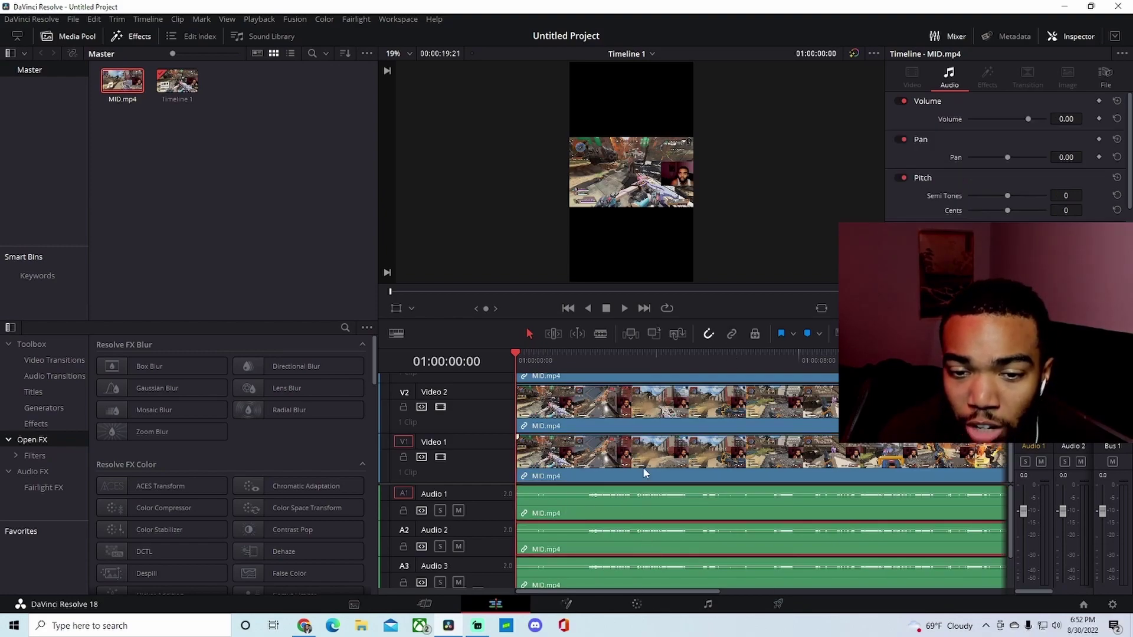
scroll(666, 444, "up", 1)
scroll(668, 437, "down", 1)
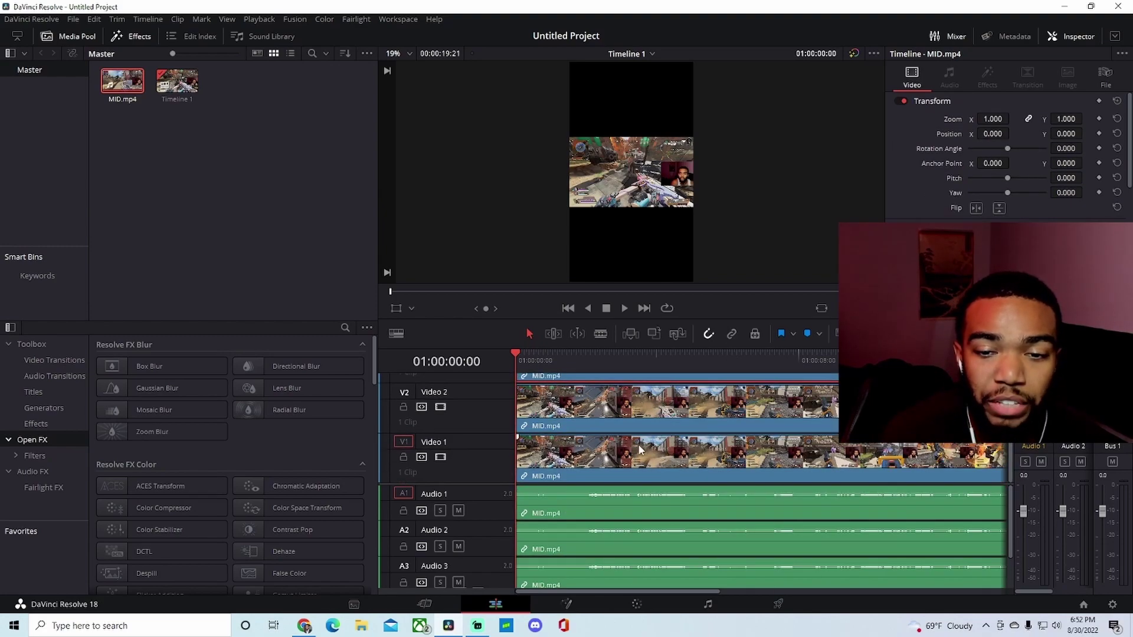
left_click(632, 468)
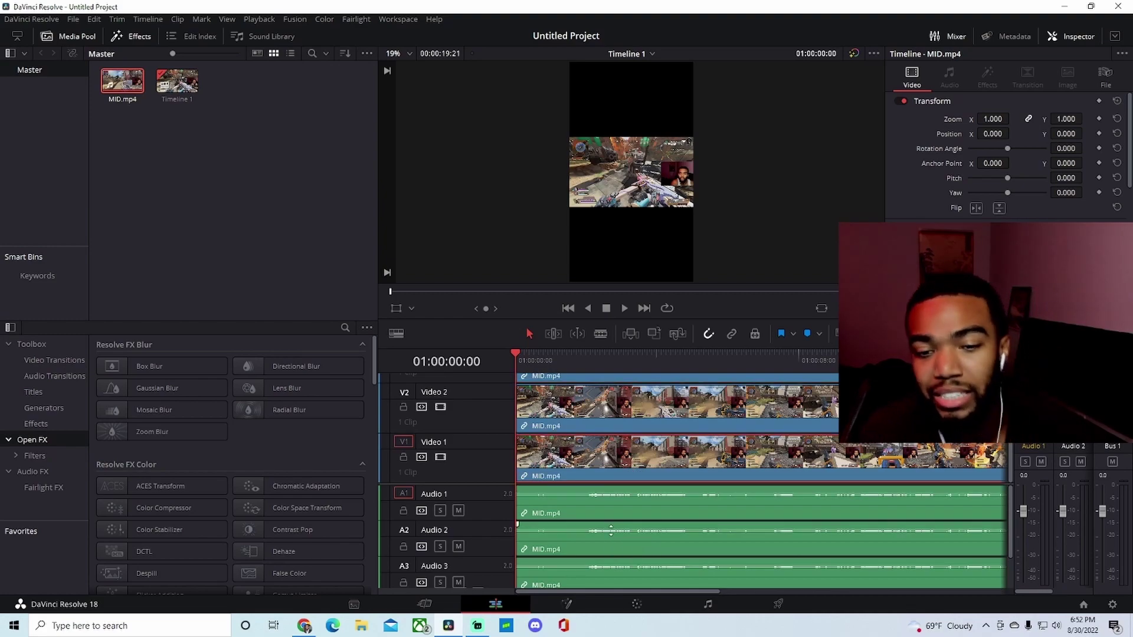
Delete the duplicate audio clips on tracks Audio 2, Audio 3 and Audio 4, keeping the one on Audio 1.
right_click(603, 537)
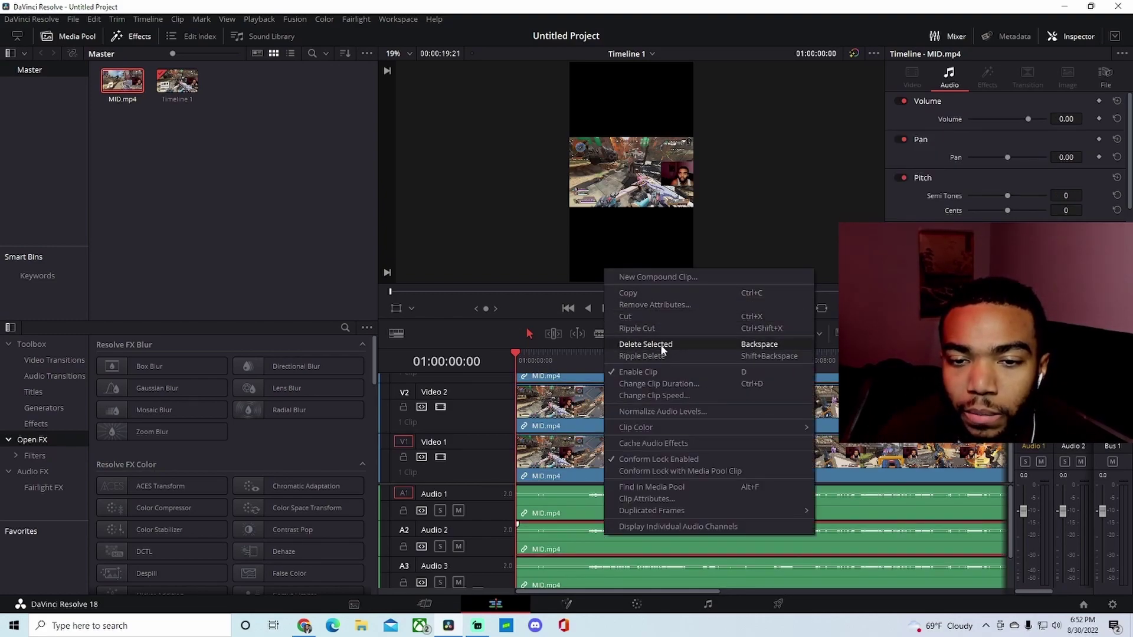
left_click(668, 357)
right_click(576, 544)
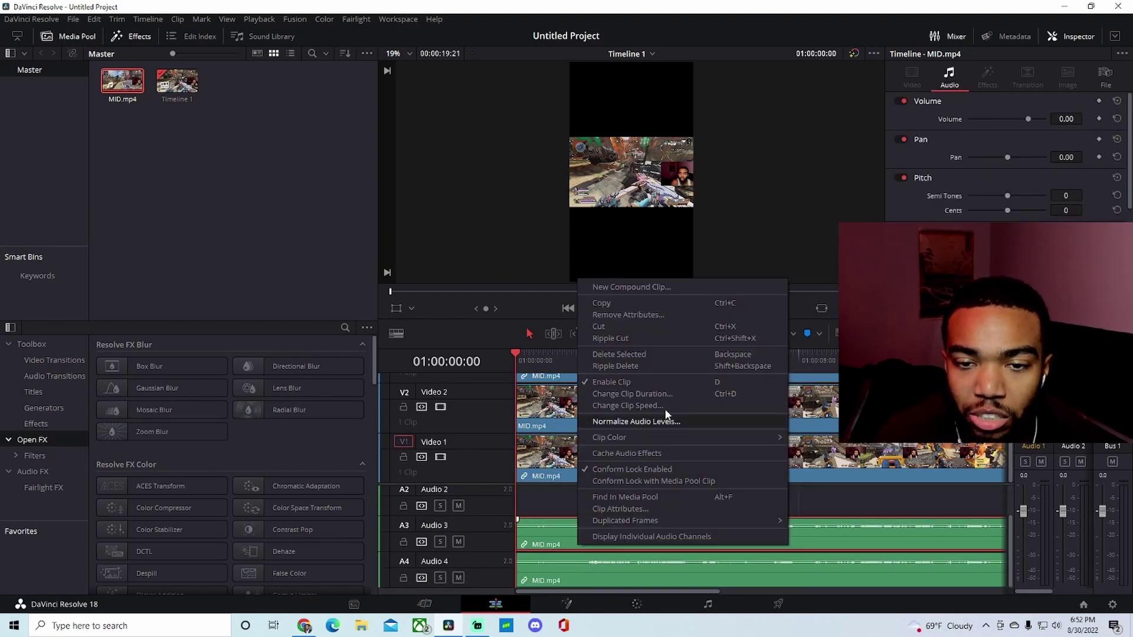
left_click(631, 354)
left_click(592, 563)
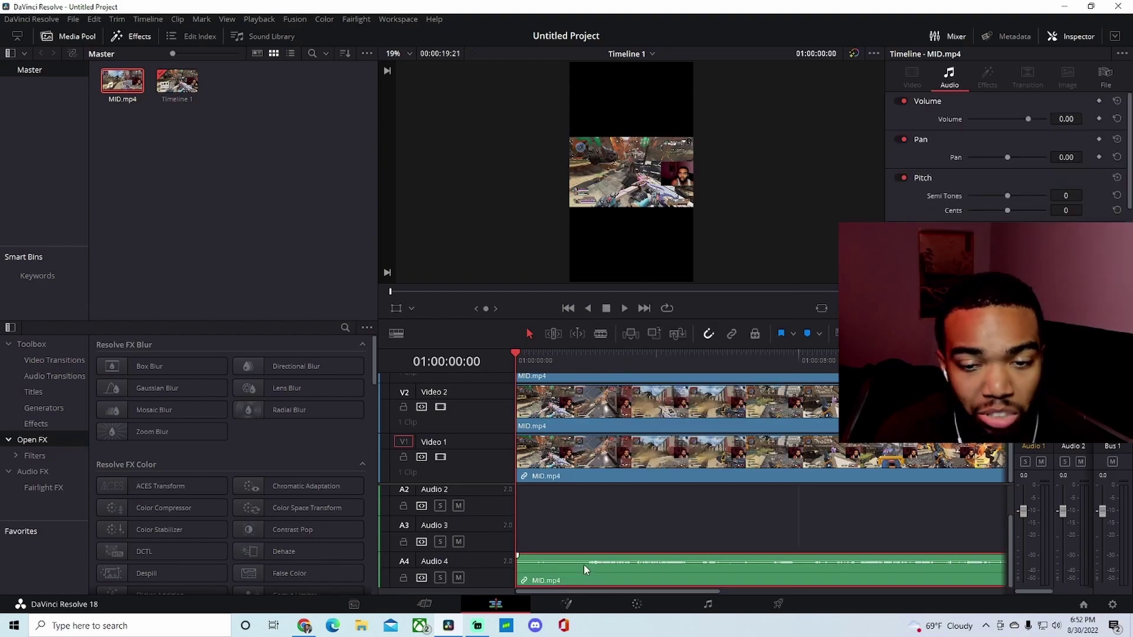
right_click(619, 575)
left_click(667, 381)
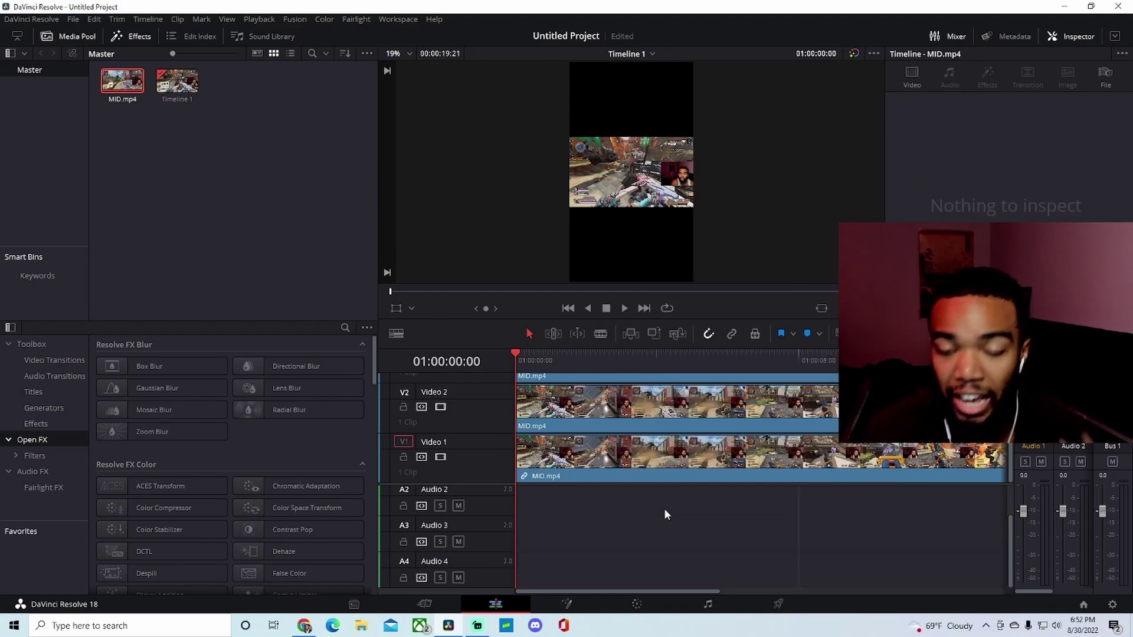
key("ctrl+z")
Set the zoom of the Video 1 clip to 3.5 so it fills the vertical frame.
left_click(617, 456)
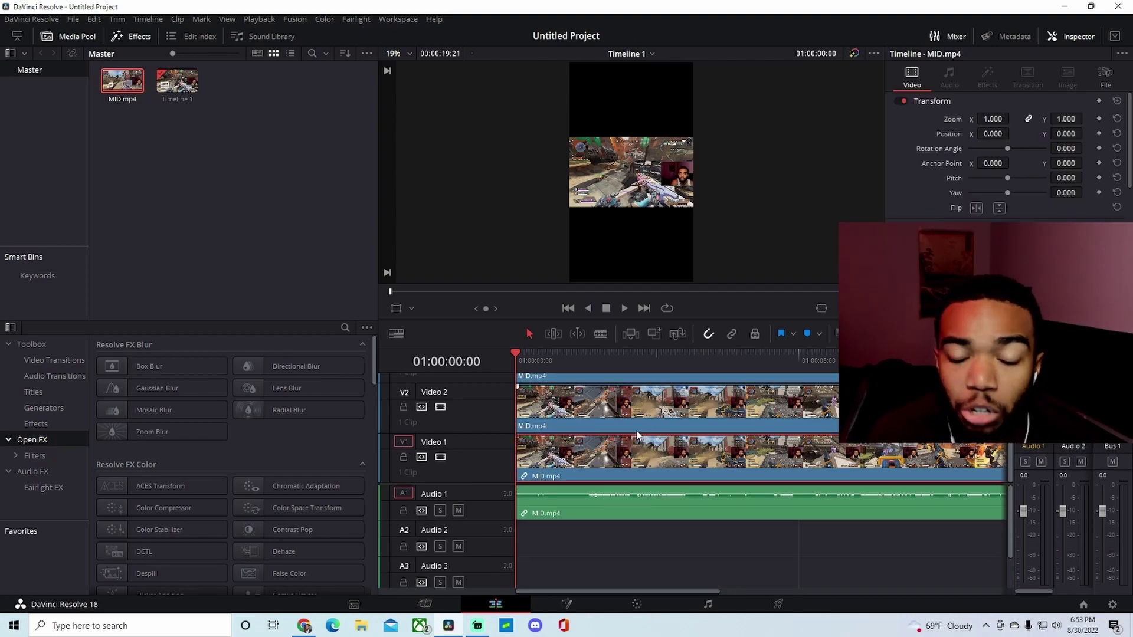
left_click(630, 400)
left_click(615, 466)
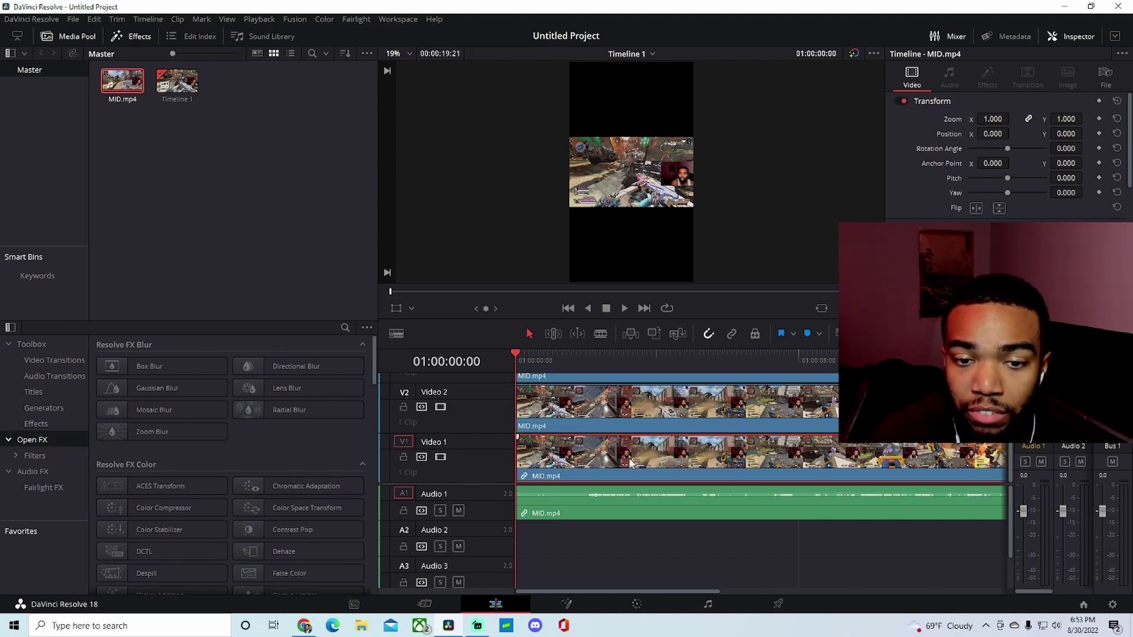
left_click(992, 119)
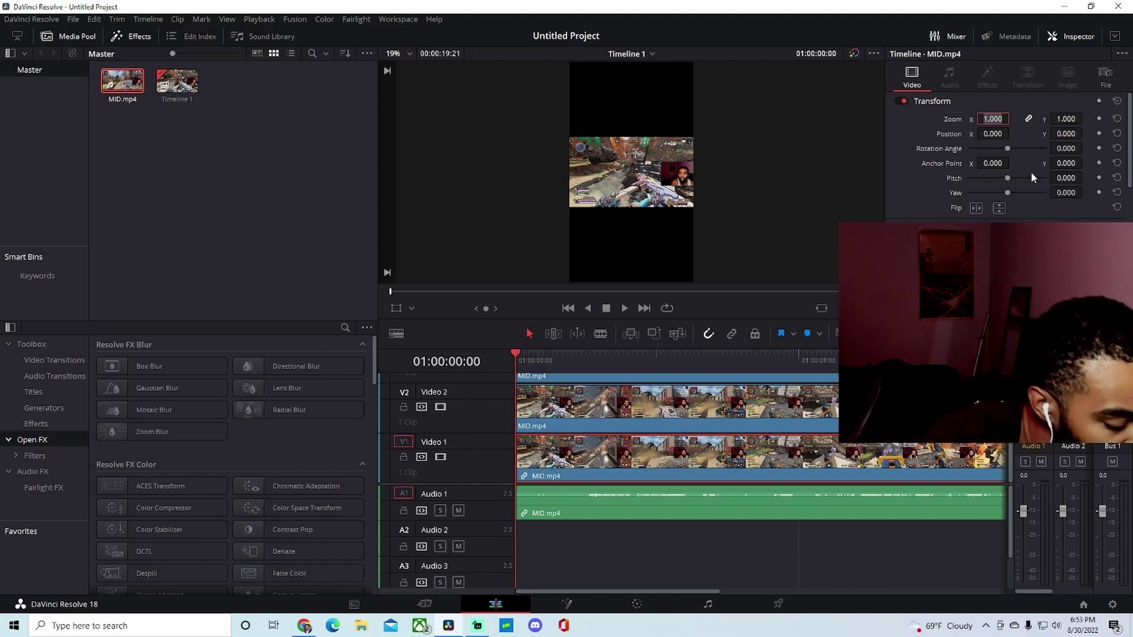
type("3.5")
key("Return")
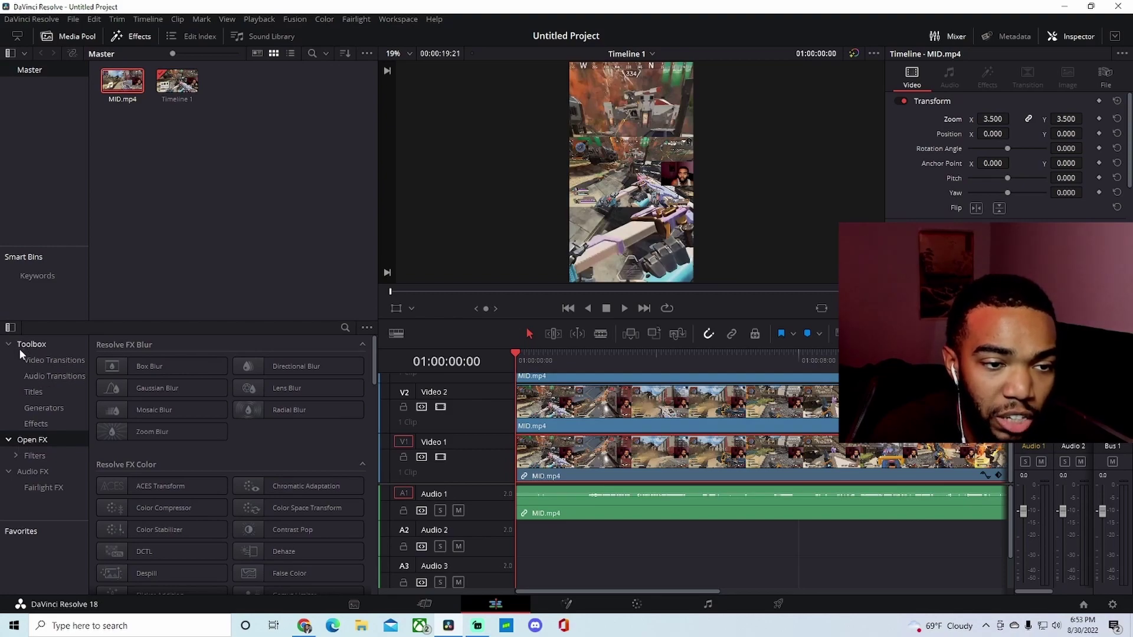
Apply Gaussian Blur to the Video 1 clip and set its horizontal and vertical strength to 0.6.
left_click(152, 389)
left_click_drag(153, 393, 629, 463)
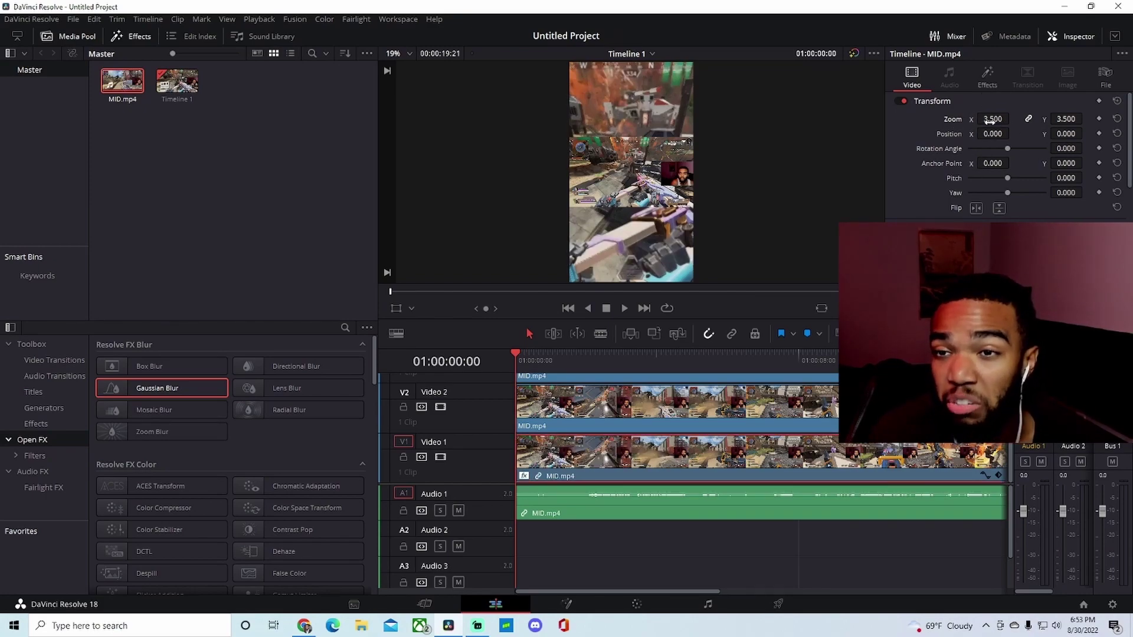
left_click(993, 73)
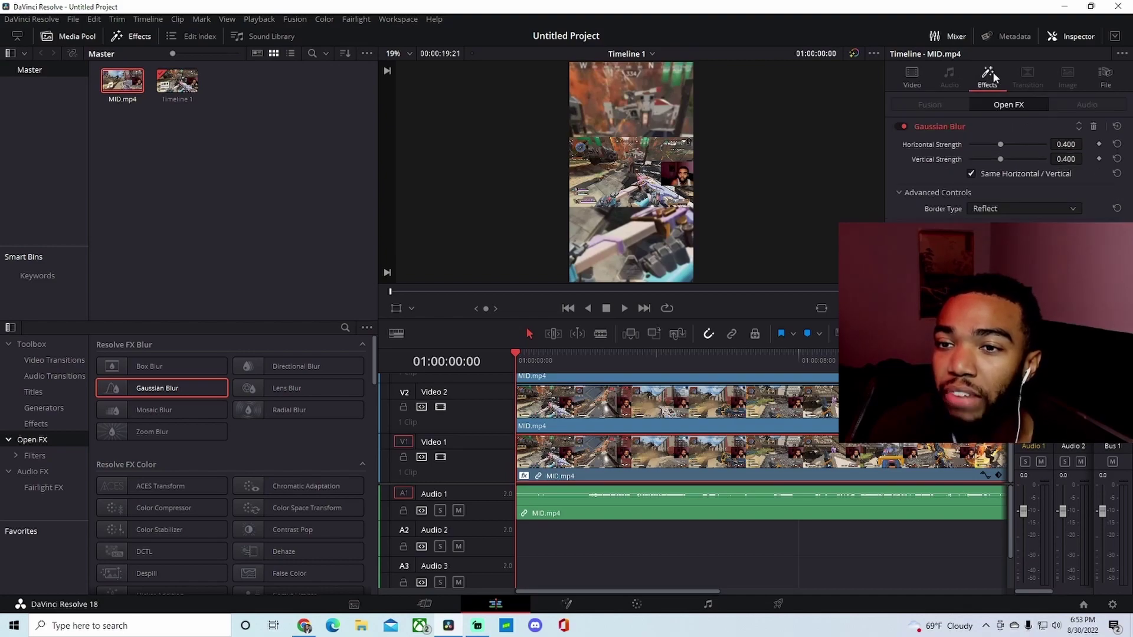
type("0.6")
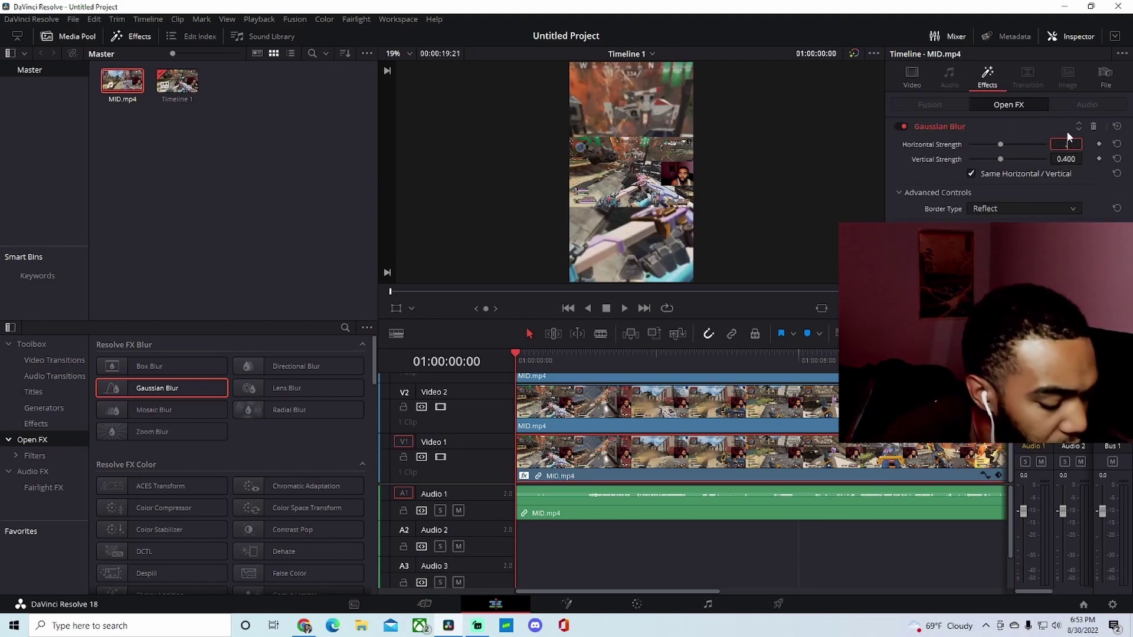
key("Return")
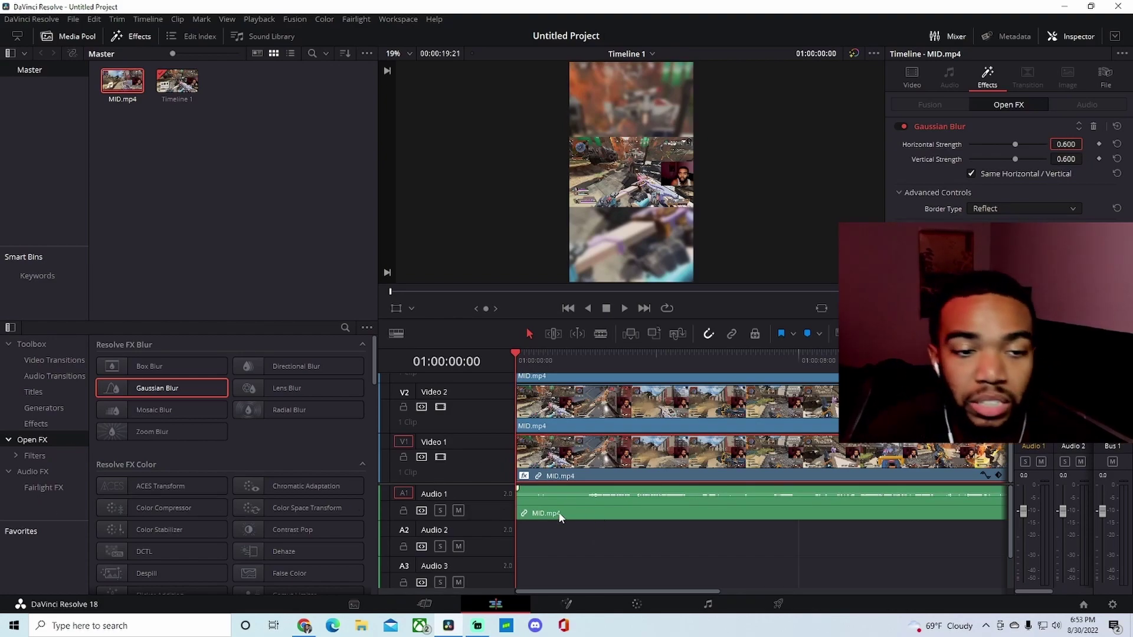
Select the Video 2 clip and set its zoom to 2.25.
left_click(636, 405)
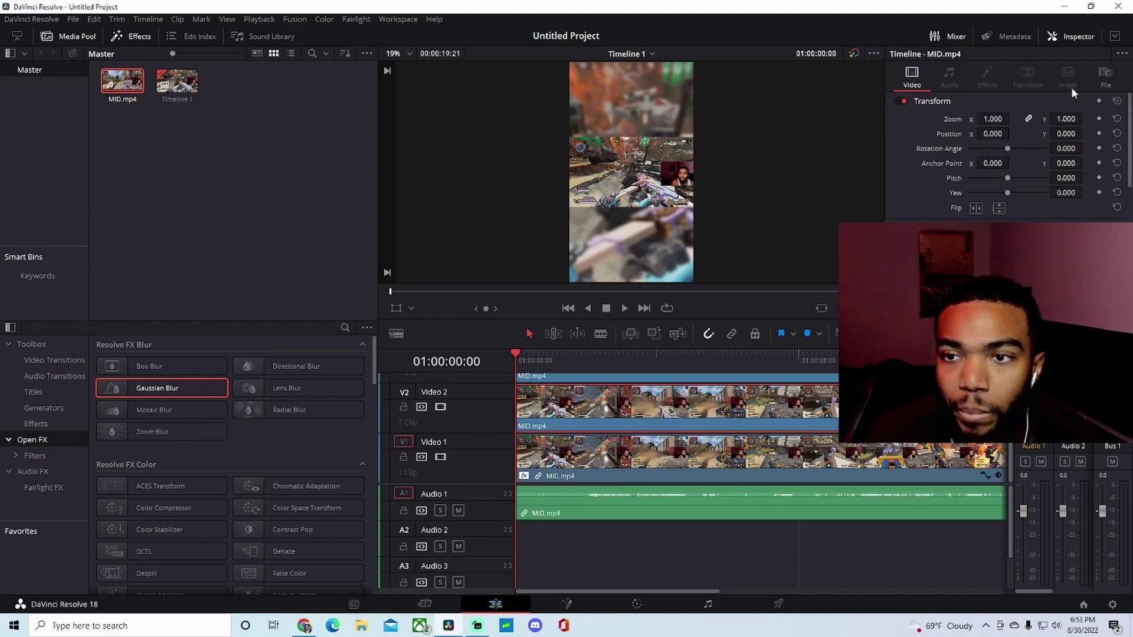
left_click(584, 416)
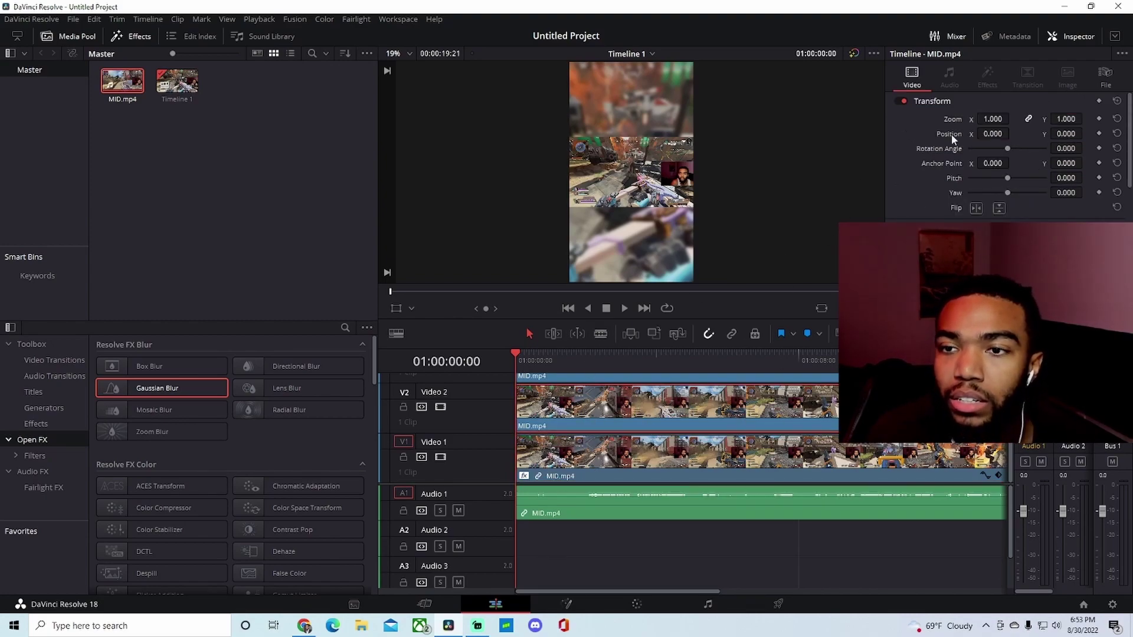
left_click(996, 118)
type("2")
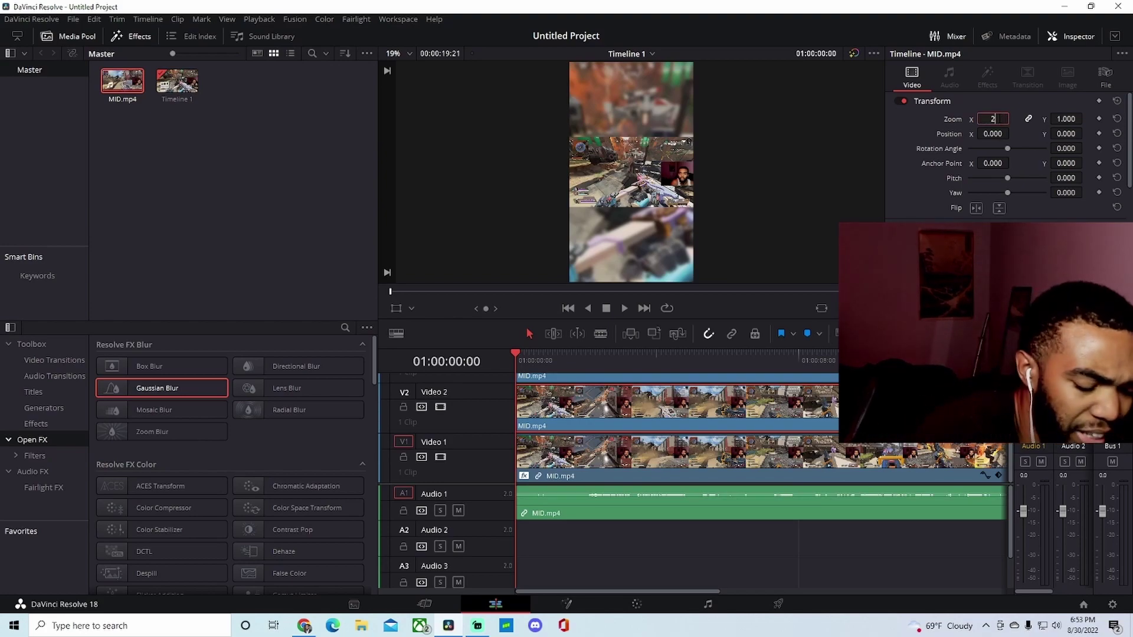
type(".25")
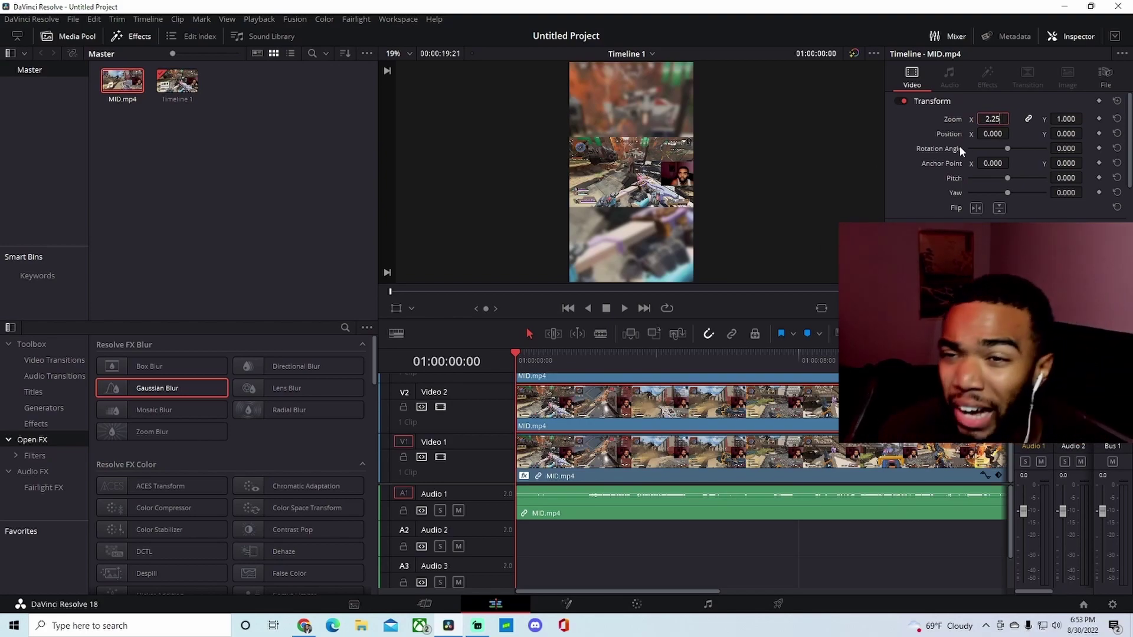
key("Return")
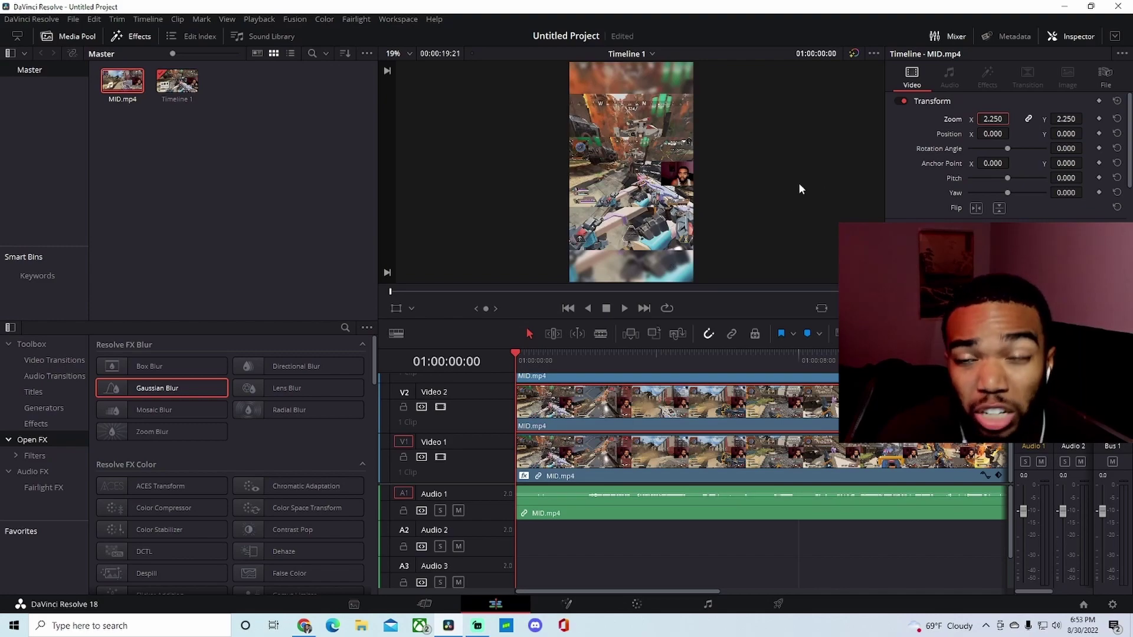
Try a zoom of 2.32 on the Video 2 clip and set it back to 2.25.
mouse_move(990, 116)
left_mouse_down()
mouse_move(1006, 116)
mouse_move(989, 116)
left_mouse_up()
left_click(993, 118)
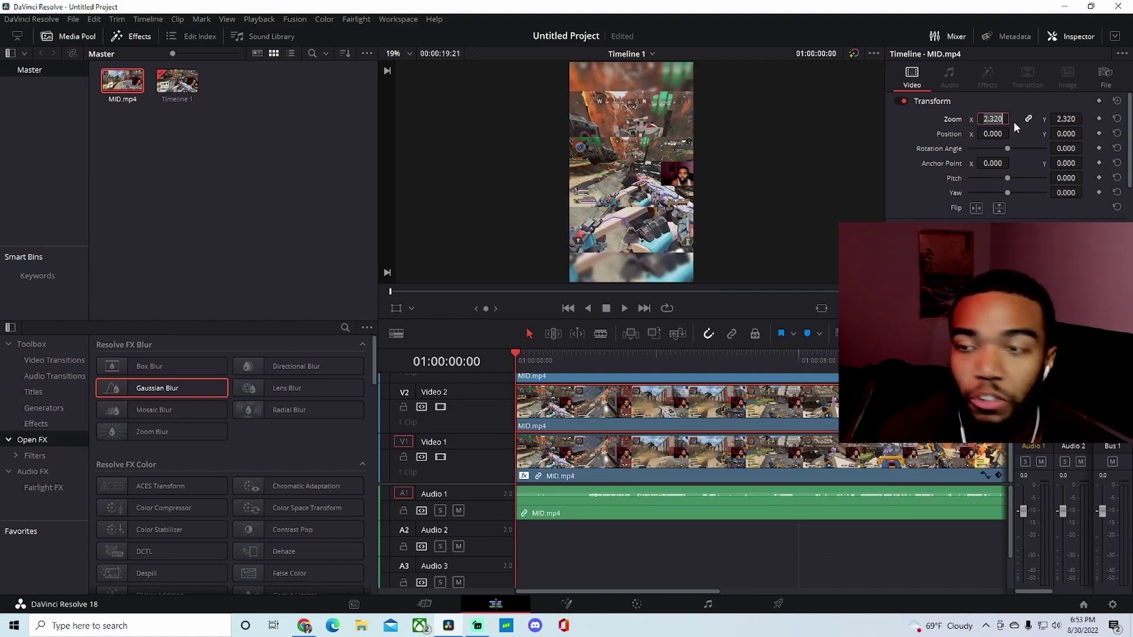
type("2.5")
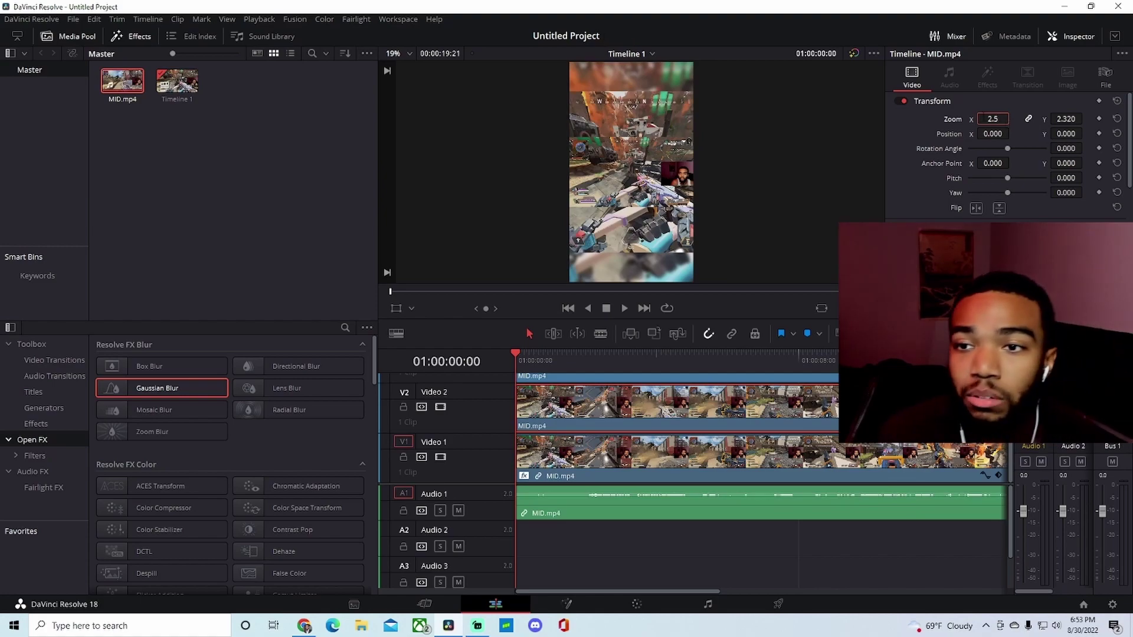
type("25")
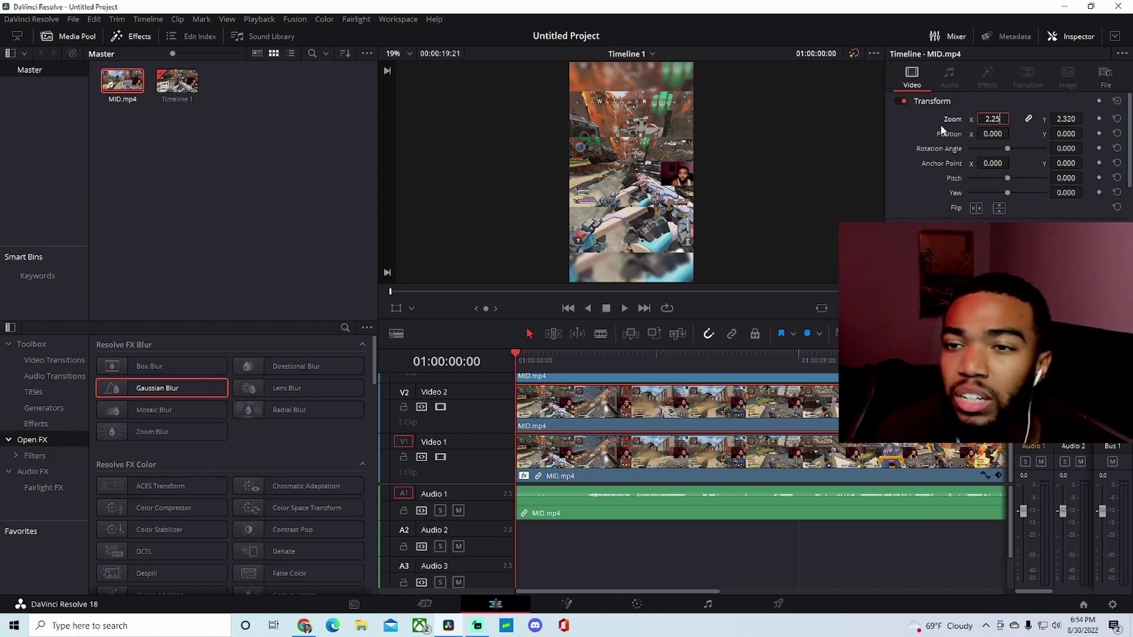
key("Return")
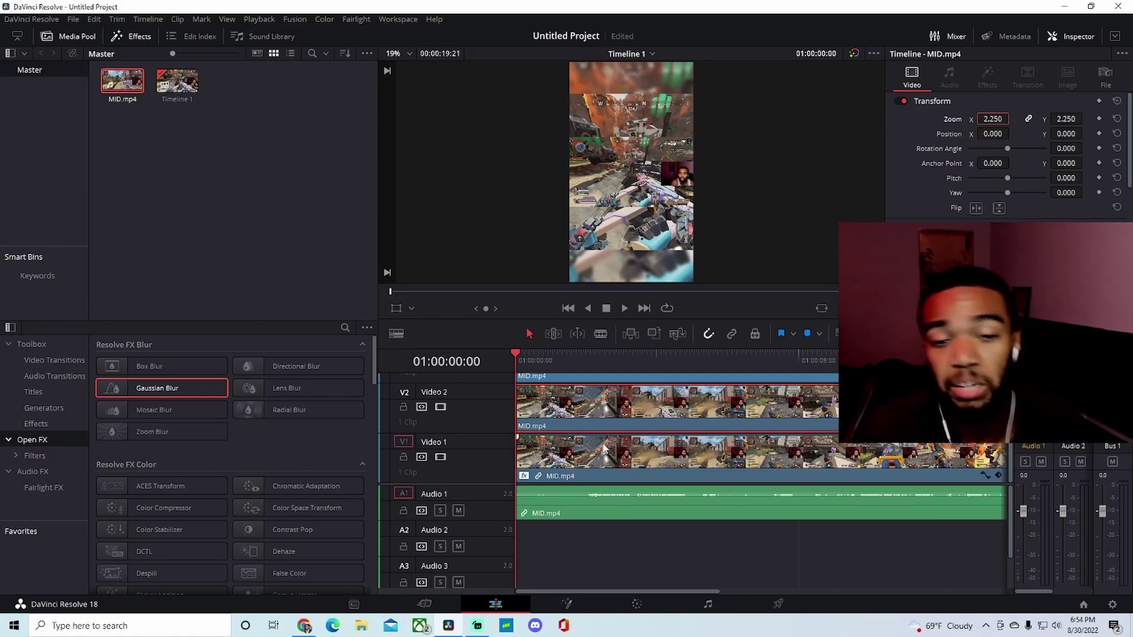
Select the Video 3 clip, switch to the Fusion page and add a rectangle mask to the MediaIn1 node.
scroll(603, 448, "up", 4)
left_click(586, 453)
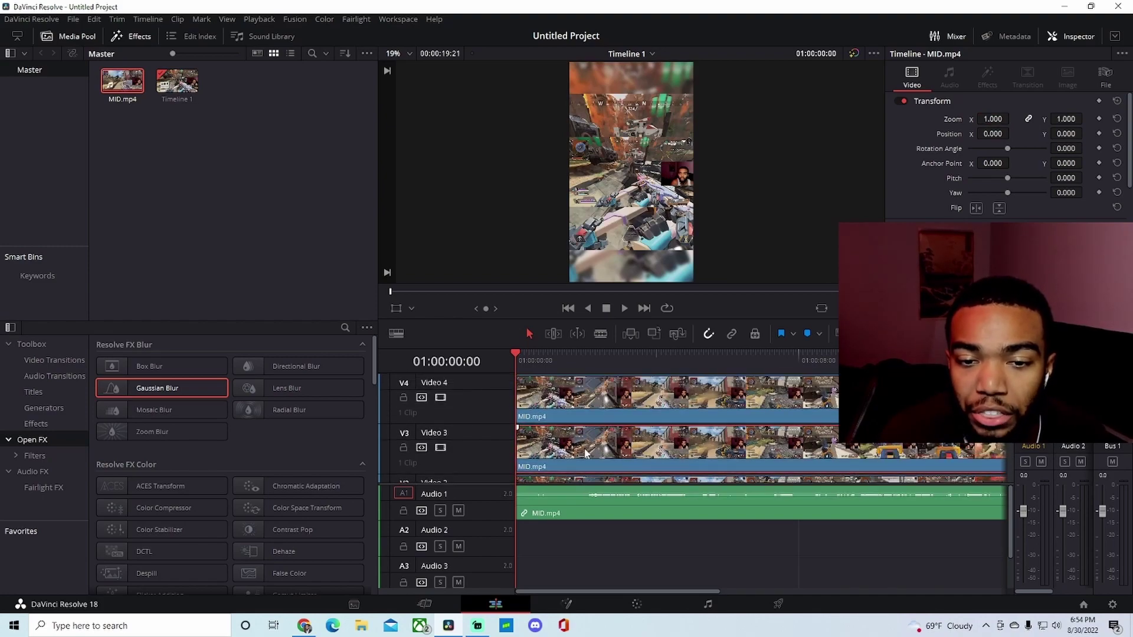
scroll(685, 425, "down", 1)
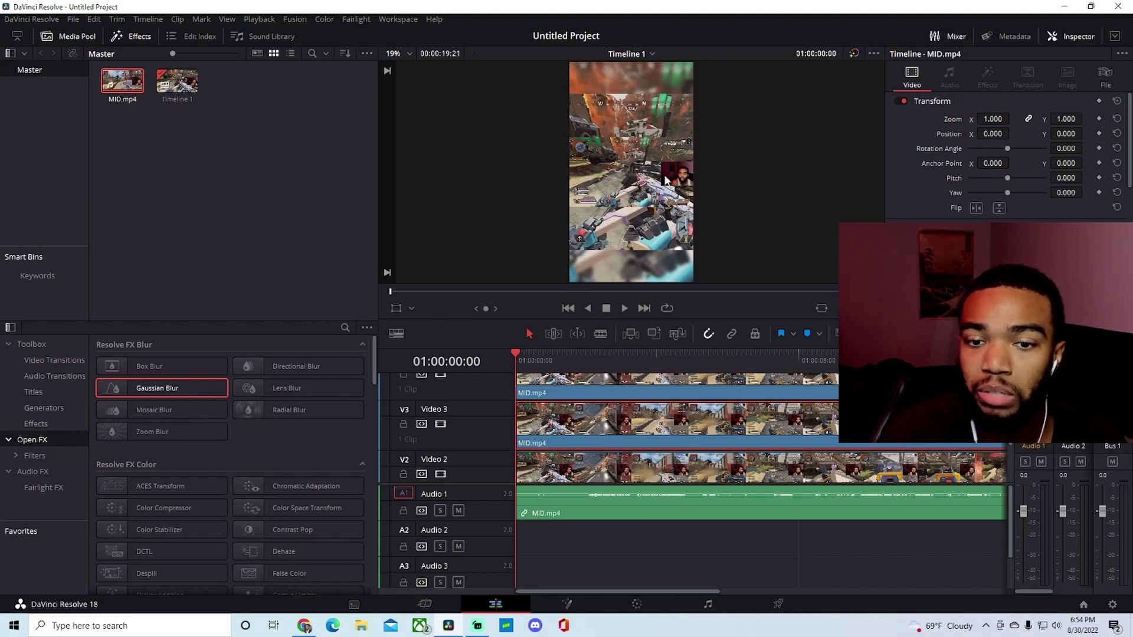
scroll(595, 466, "up", 1)
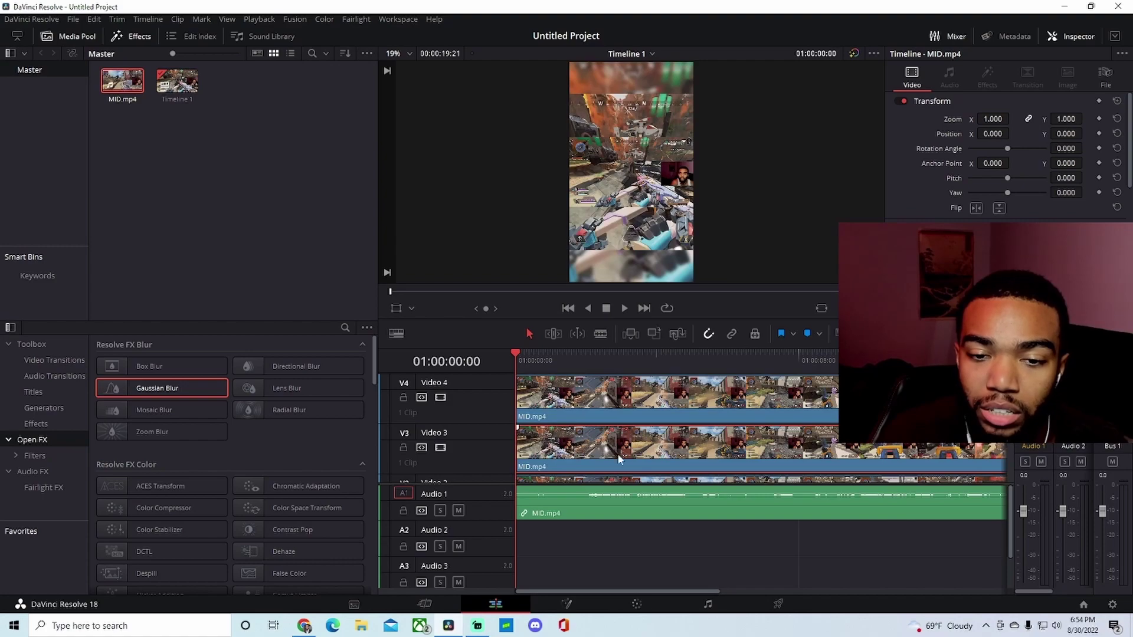
left_click(568, 604)
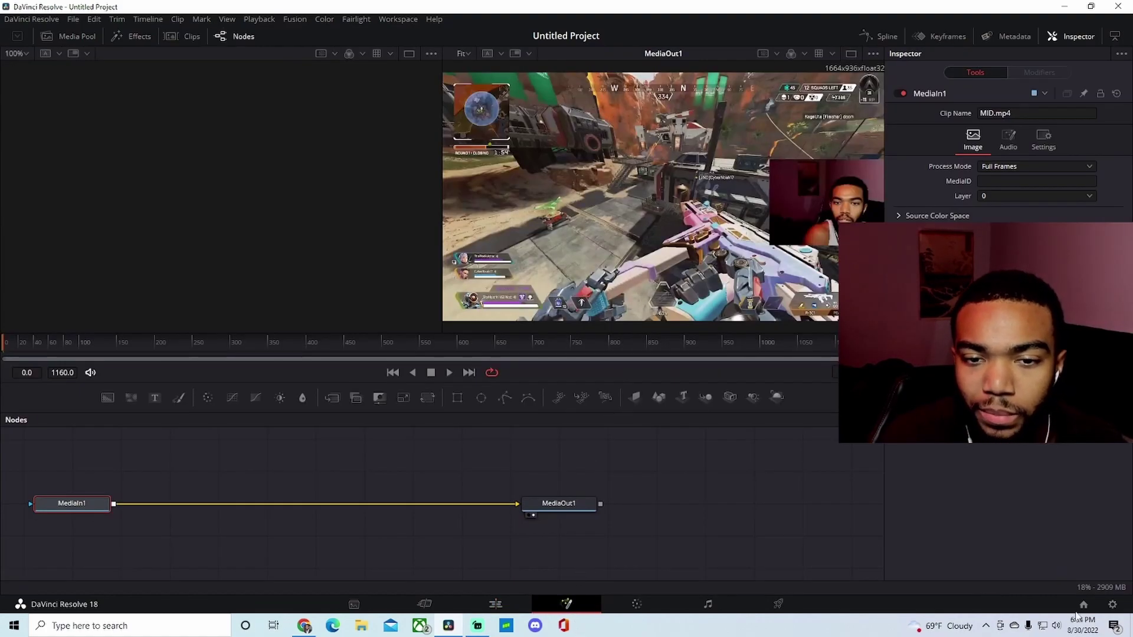
left_click(456, 398)
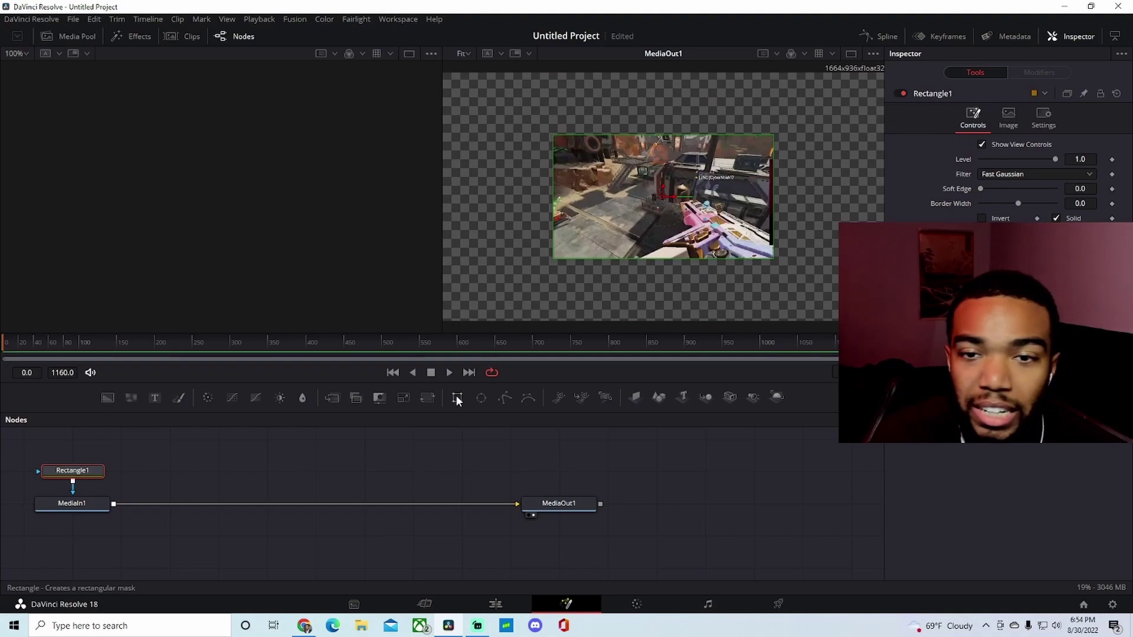
Move and resize the rectangle mask so only the facecam area is kept, and return to the Edit page.
left_click_drag(665, 199, 837, 203)
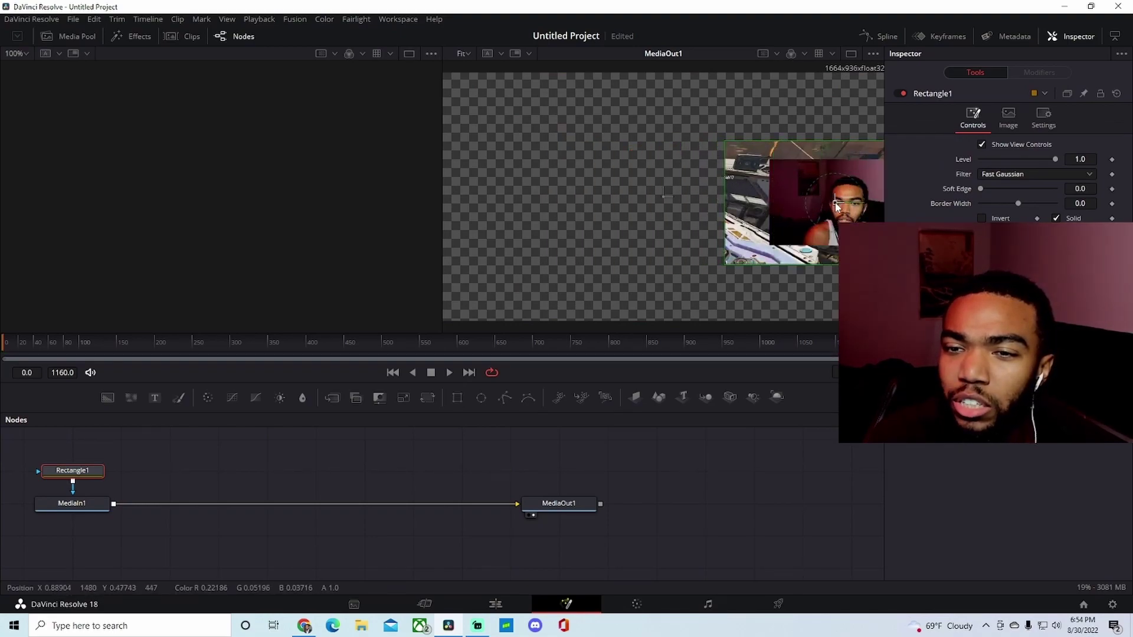
left_click_drag(725, 201, 827, 204)
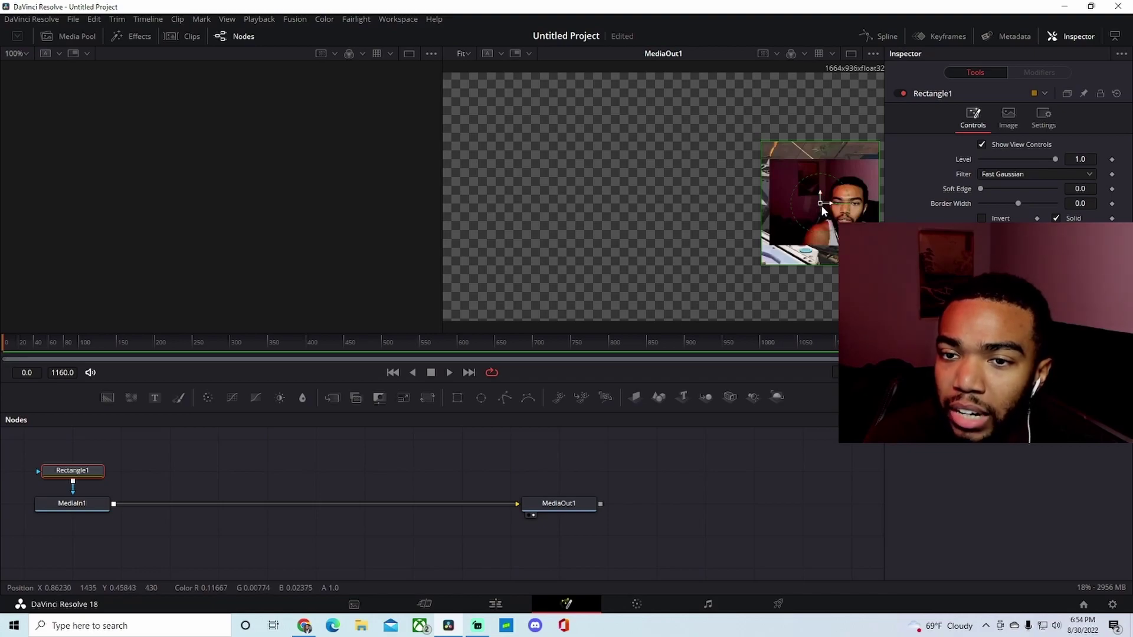
left_click_drag(824, 208, 825, 204)
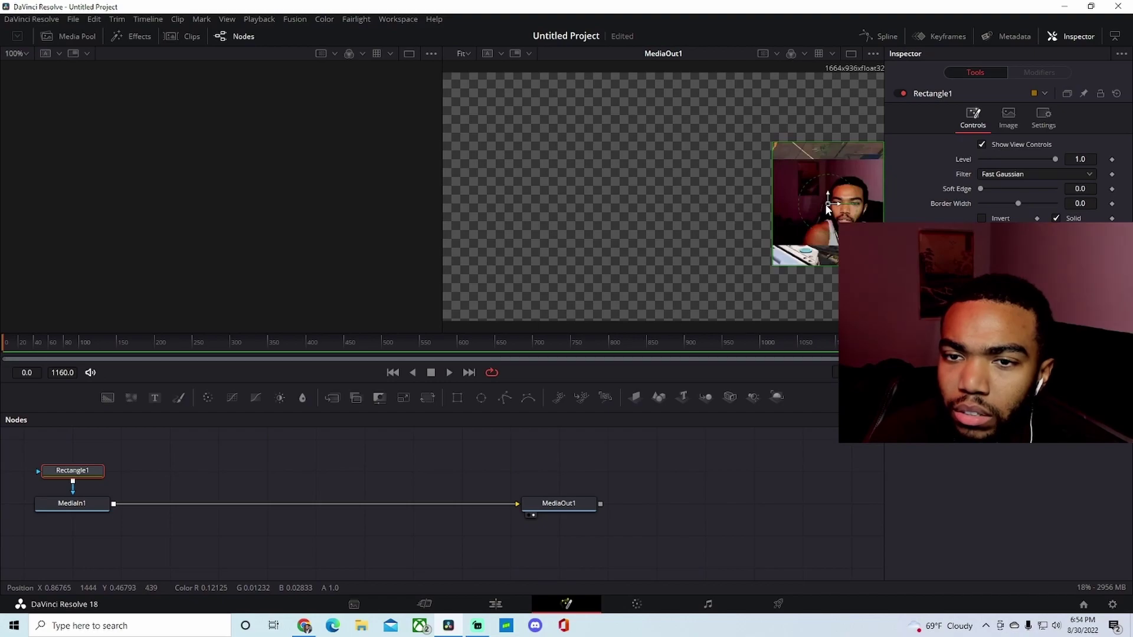
left_click_drag(826, 142, 826, 163)
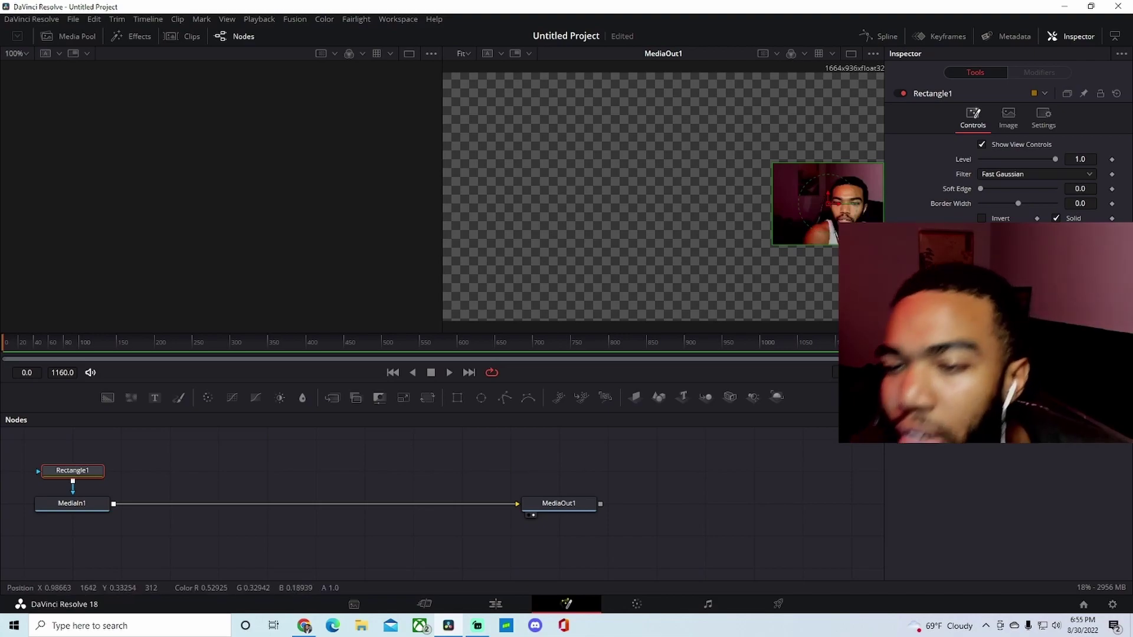
left_click(496, 605)
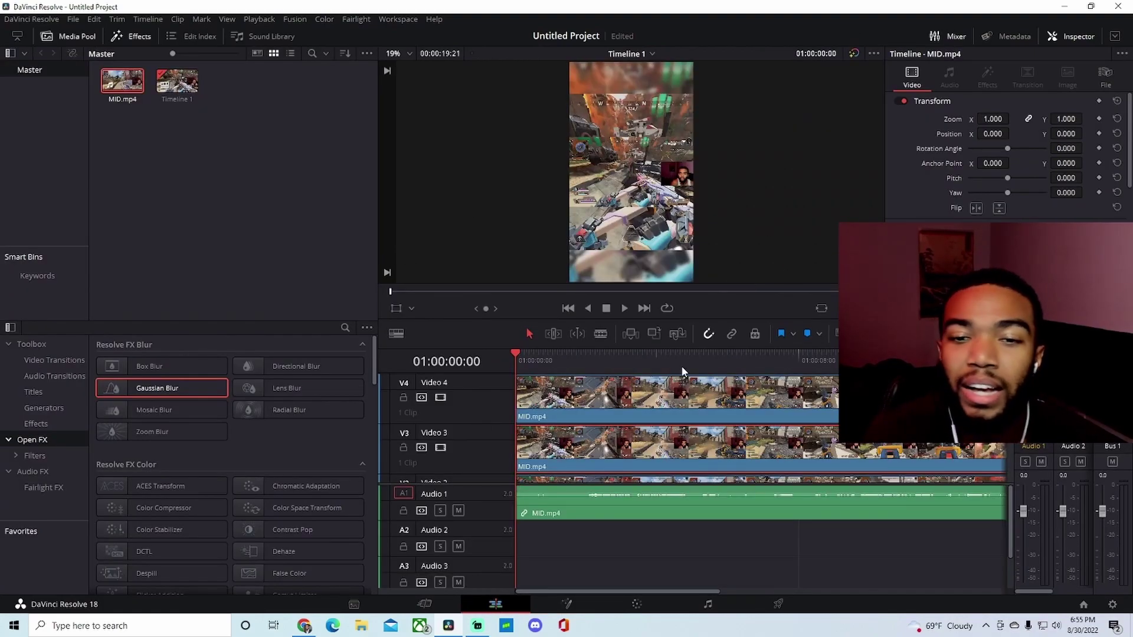
Crop the Video 3 clip in the viewer to just the facecam, removing the gameplay around it.
left_click(411, 309)
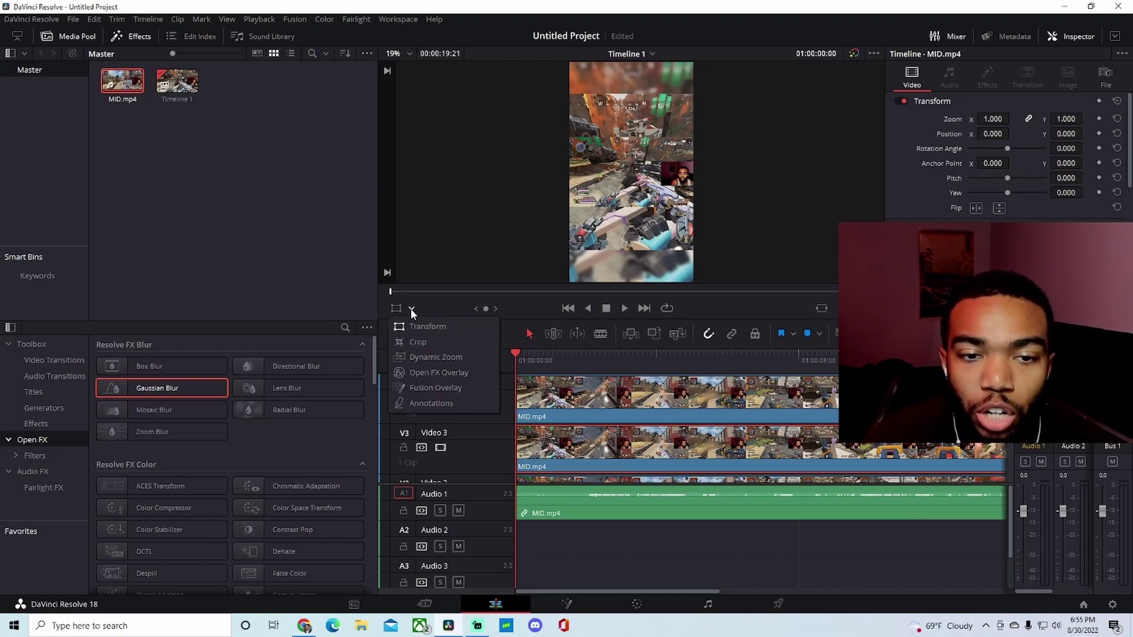
left_click(439, 312)
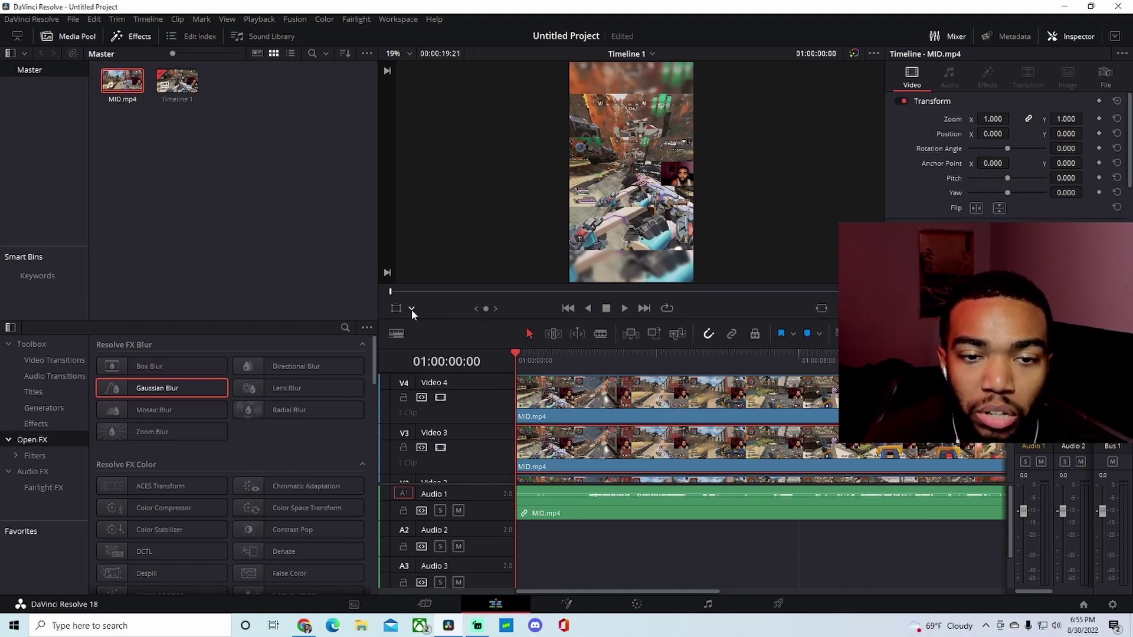
left_click(412, 309)
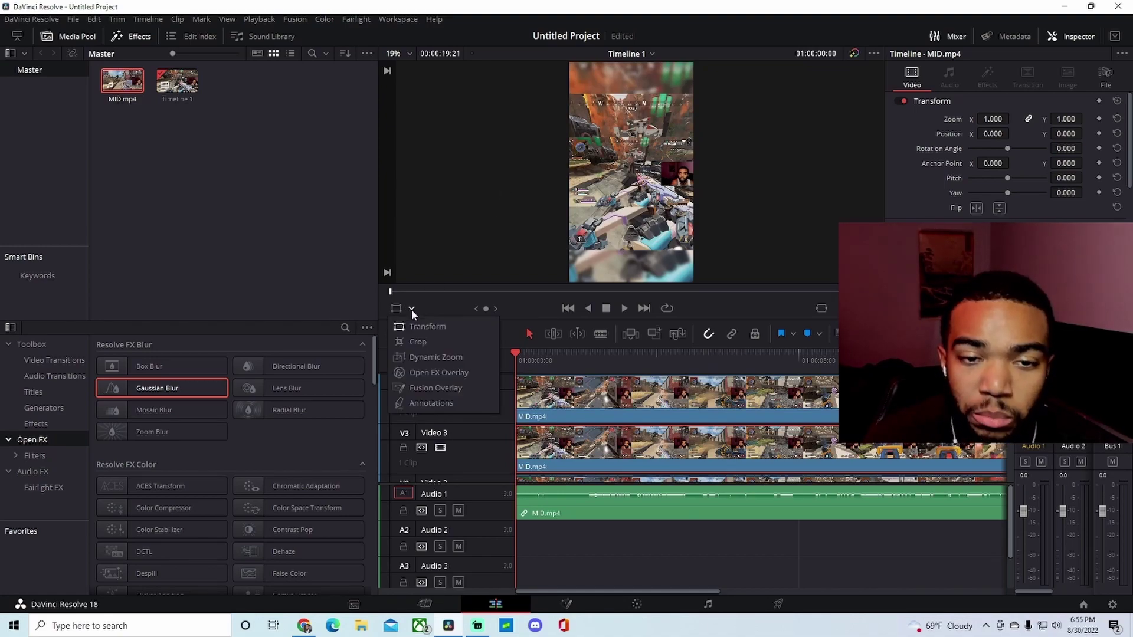
left_click(418, 342)
left_click_drag(569, 140, 661, 167)
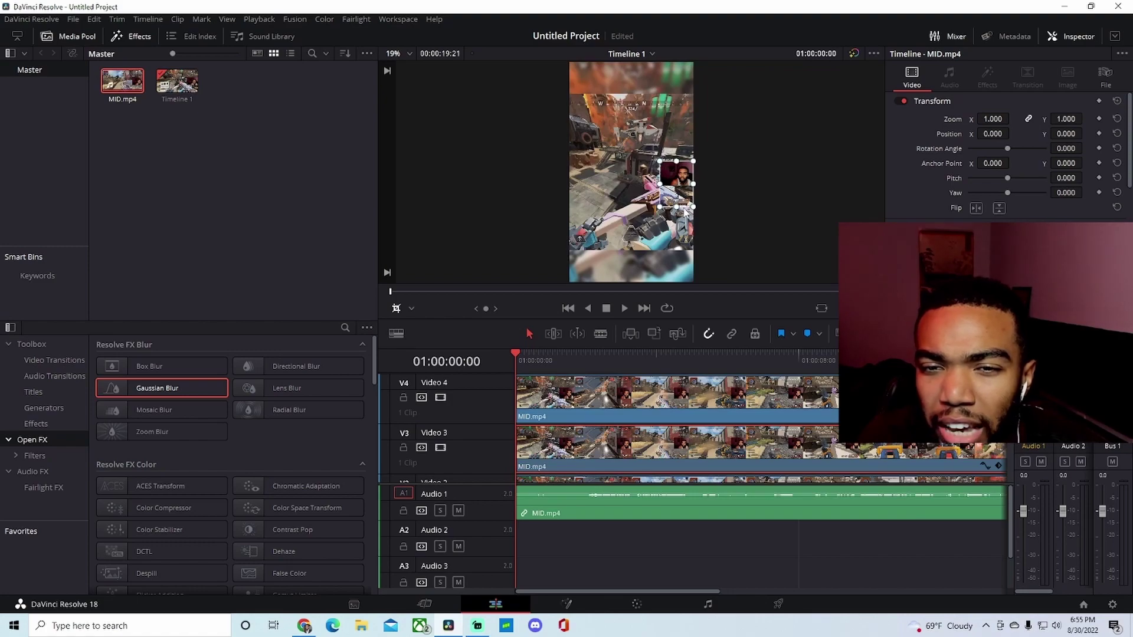
left_click_drag(678, 211, 675, 188)
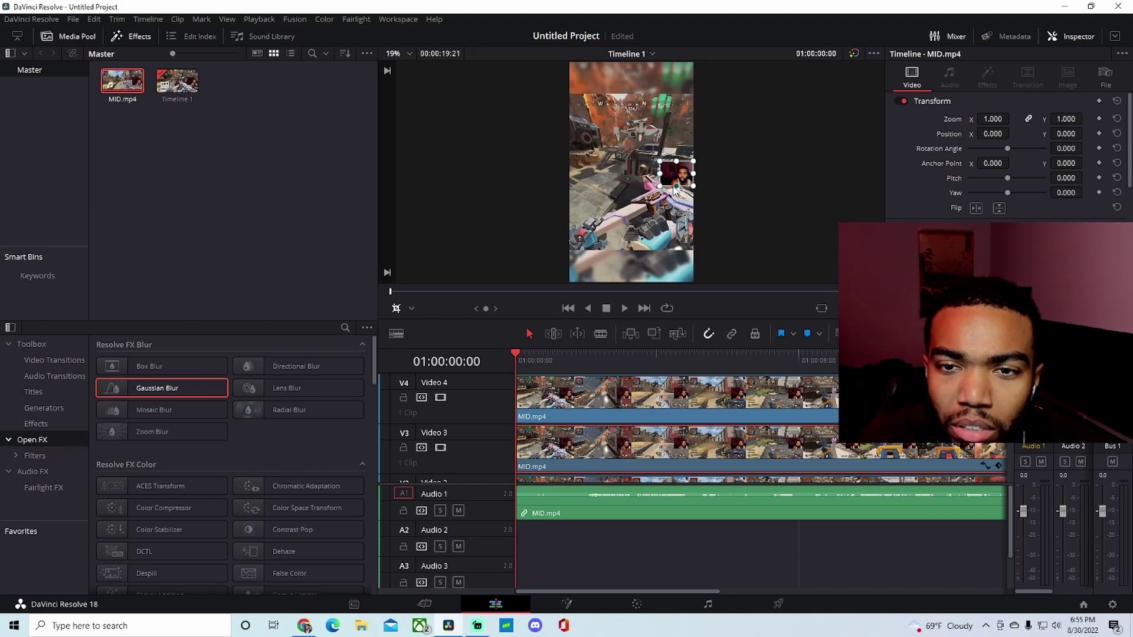
Set the cropped Video 3 clip's zoom to 2.5 and move it to the top centre of the frame, about X -1004, Y 2359.
left_click(411, 308)
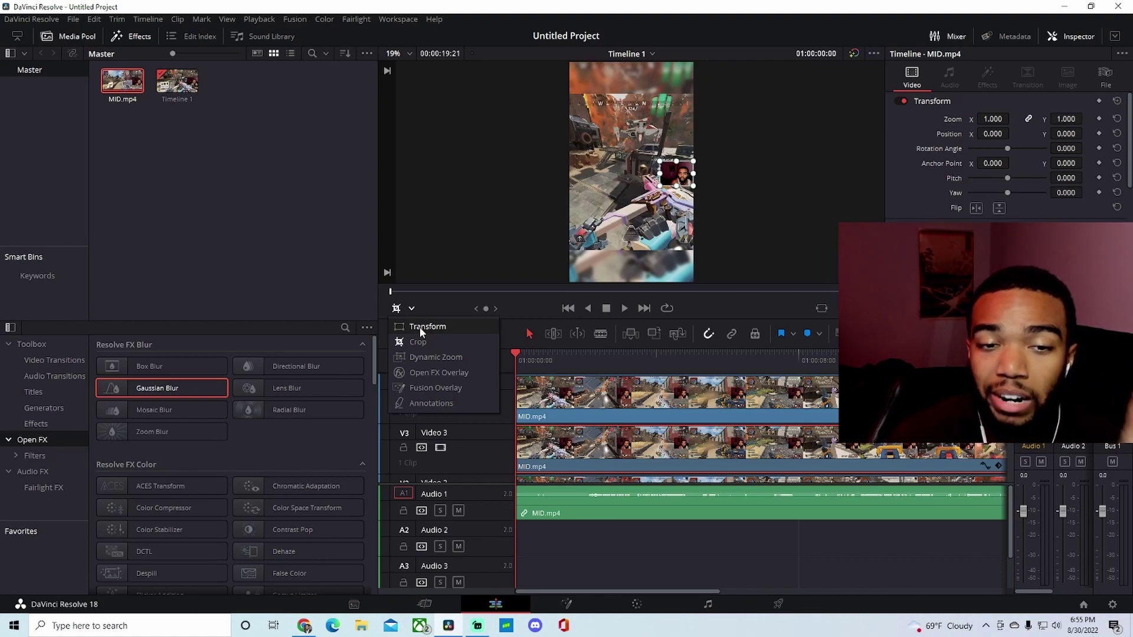
left_click(420, 327)
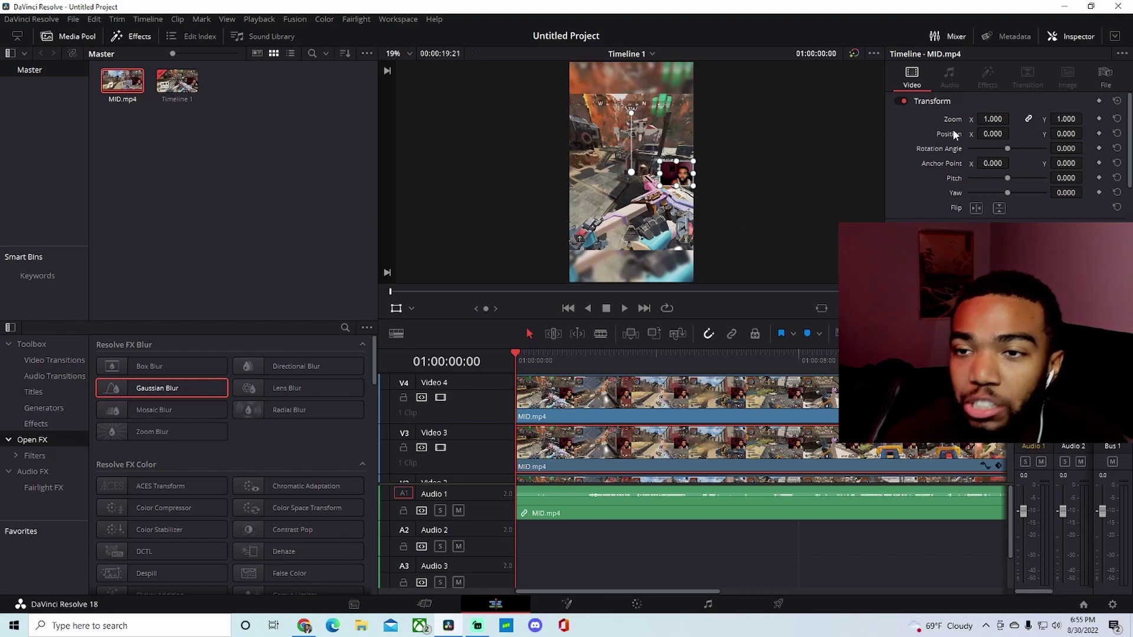
left_click(993, 119)
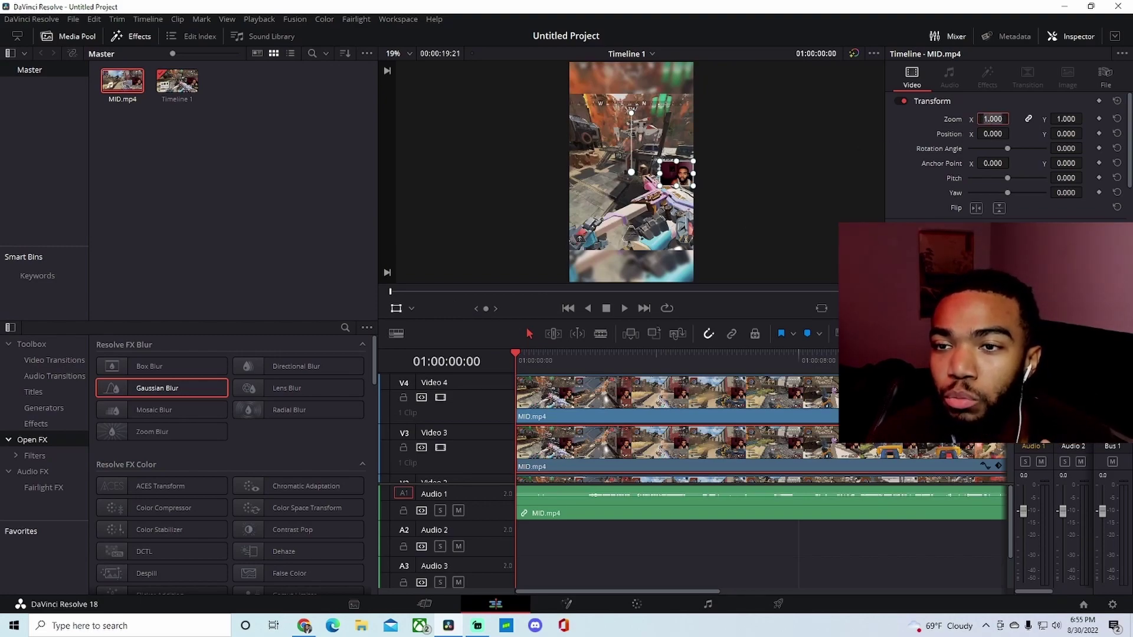
type("2.5")
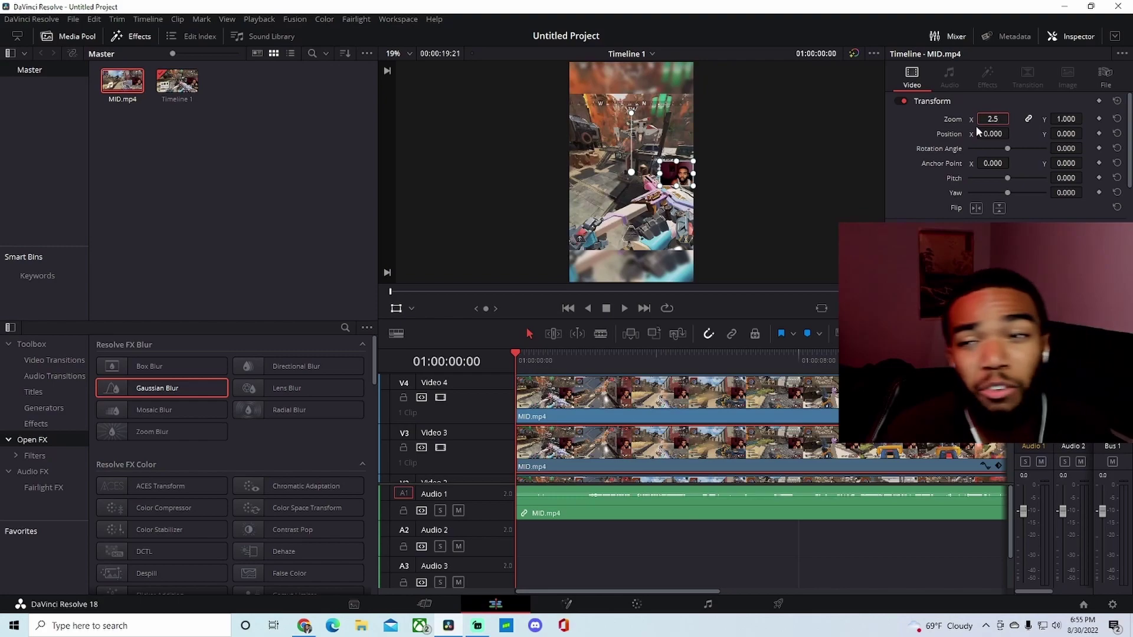
key("Return")
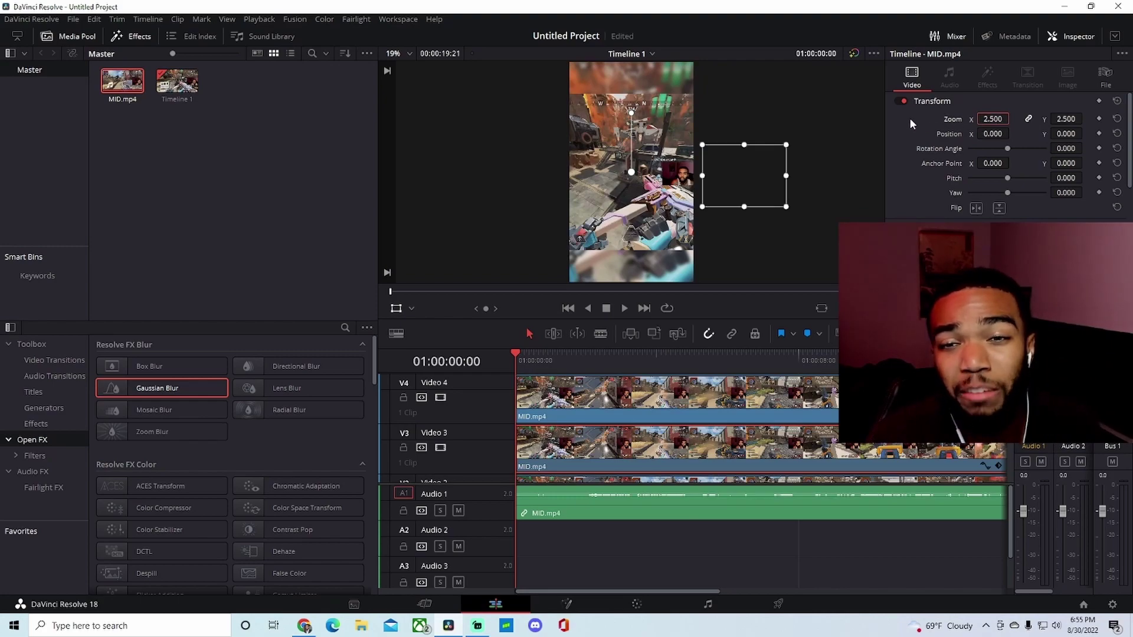
left_click_drag(745, 166, 629, 80)
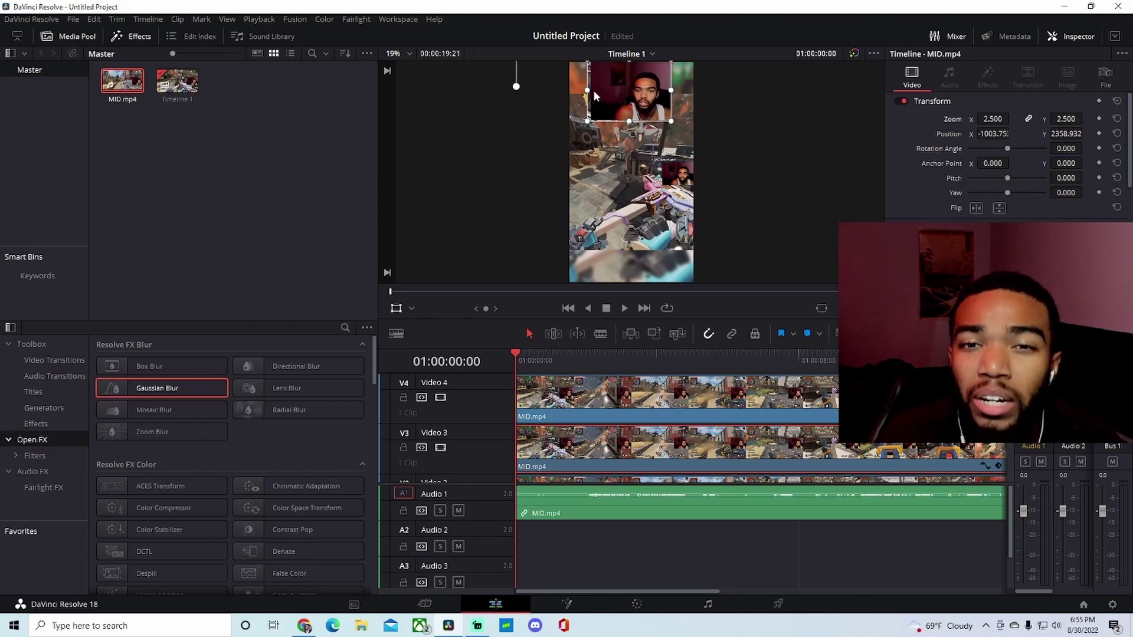
Crop slightly more off the left and bottom edges of the Video 3 facecam and reposition it to about X -1009, Y 2343.
left_click(410, 309)
left_click(422, 341)
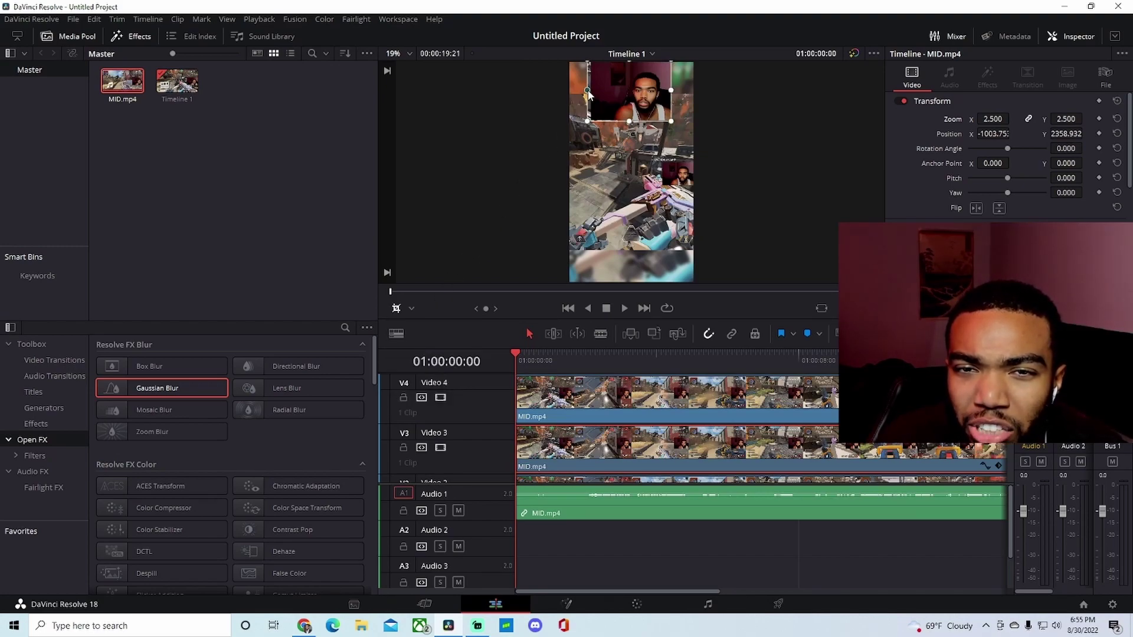
left_click_drag(589, 94, 591, 94)
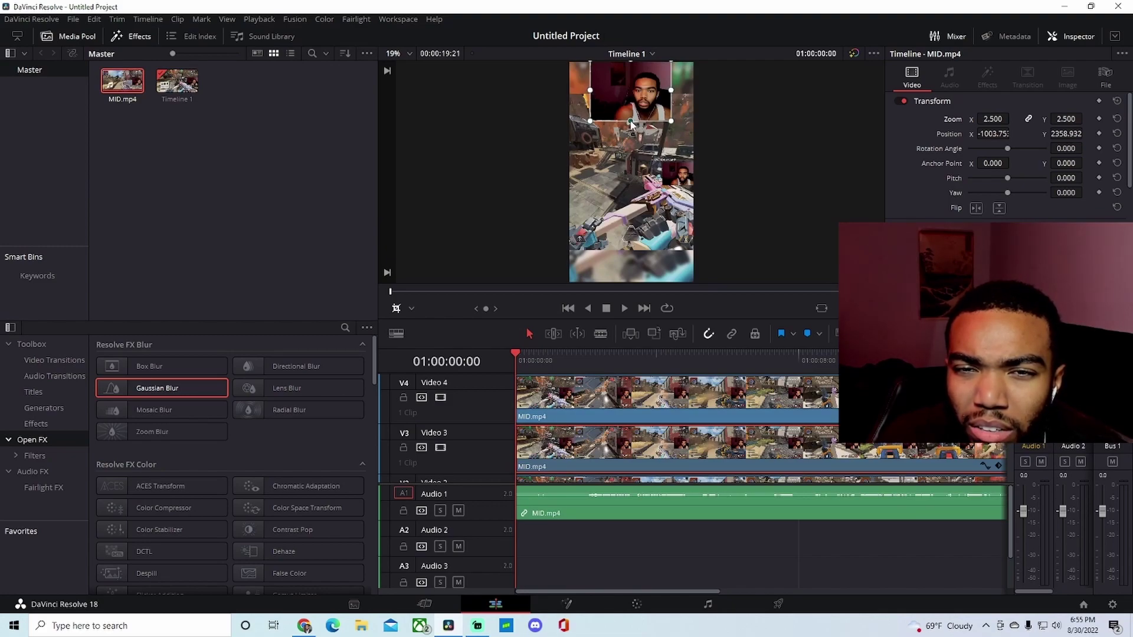
left_click(412, 308)
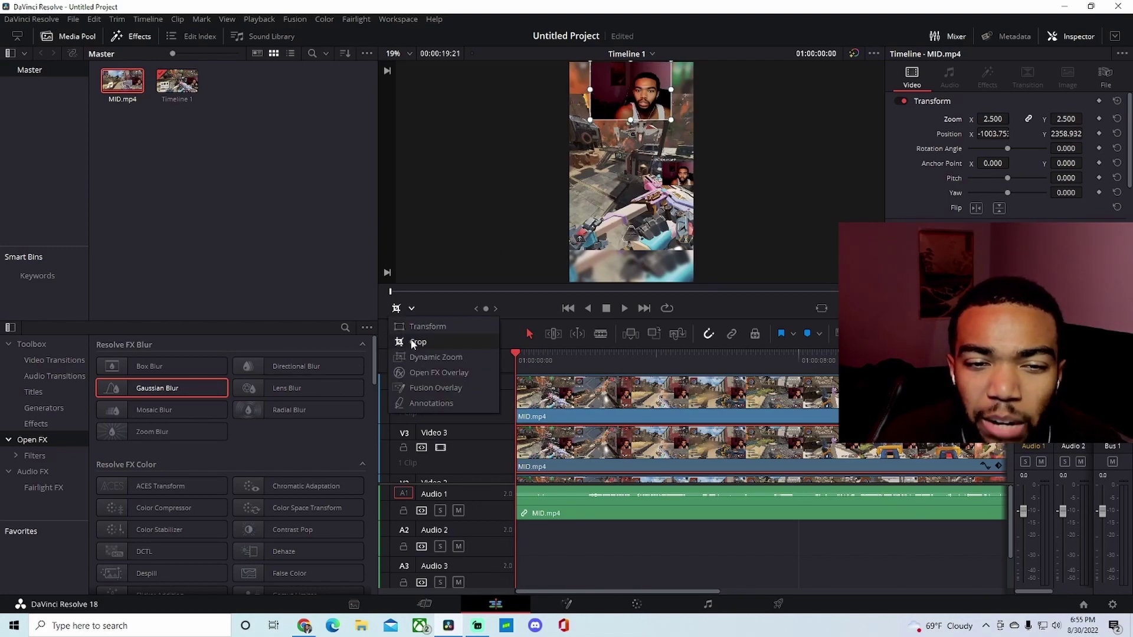
left_click(420, 329)
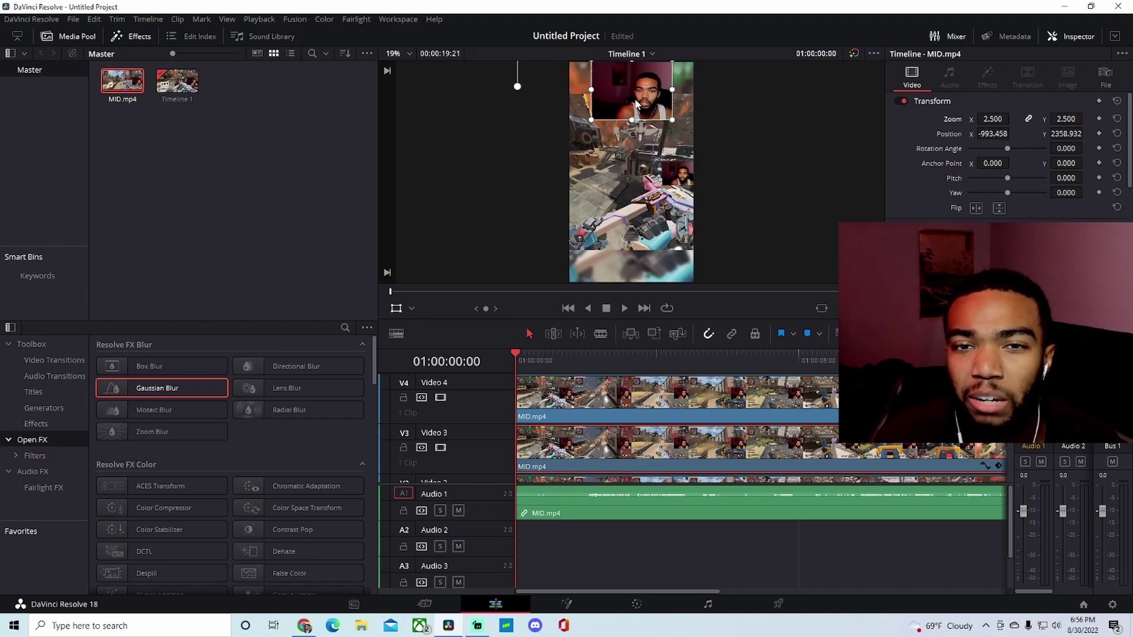
left_click_drag(642, 104, 639, 100)
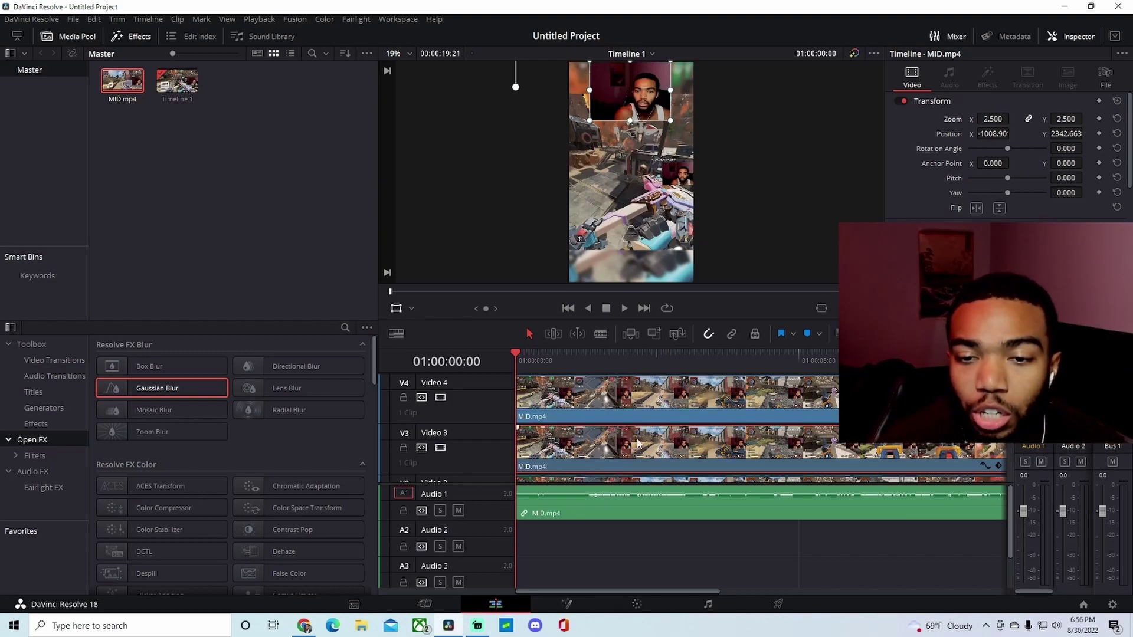
Add a second rectangle mask to the Video 4 clip in Fusion, fit it around the lower-left player health bar, and return to the Edit page.
left_click(621, 401)
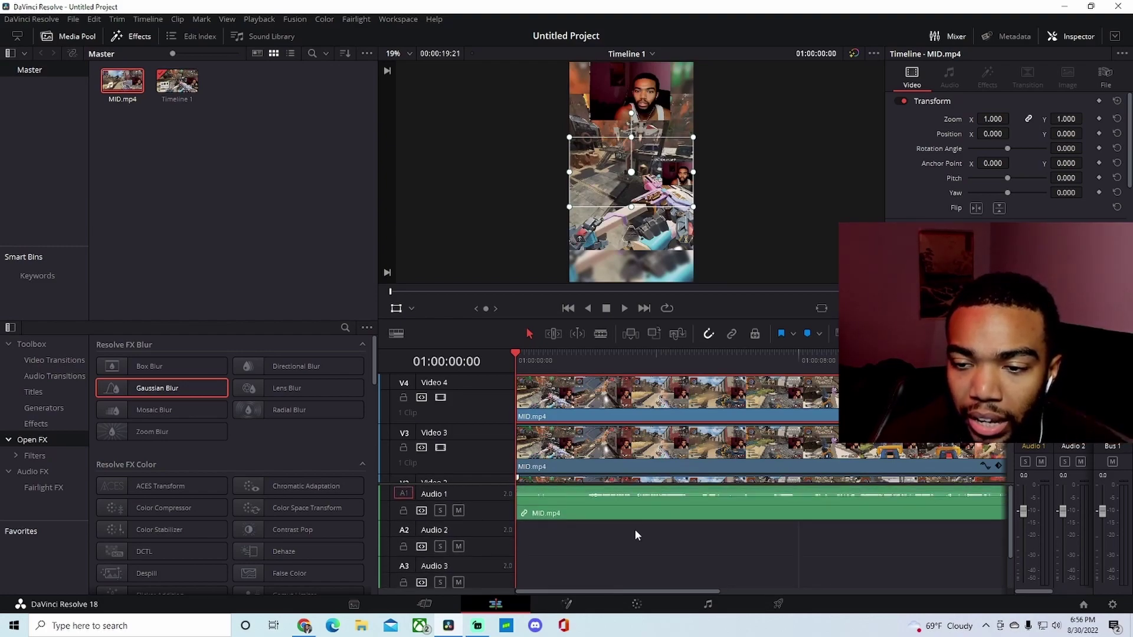
left_click(568, 605)
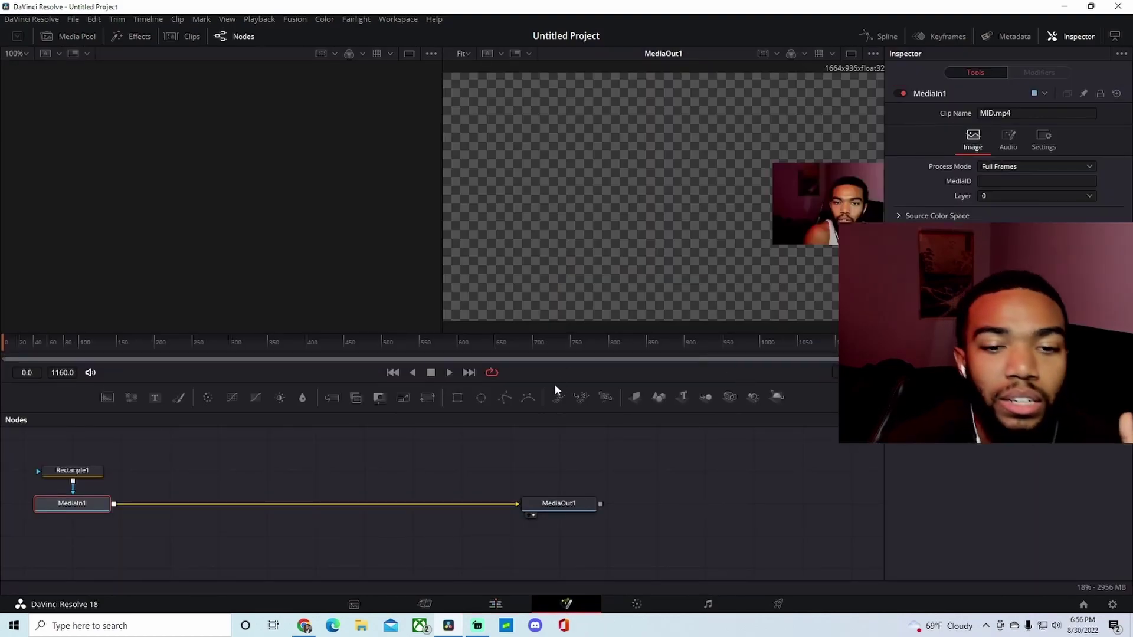
left_click(458, 399)
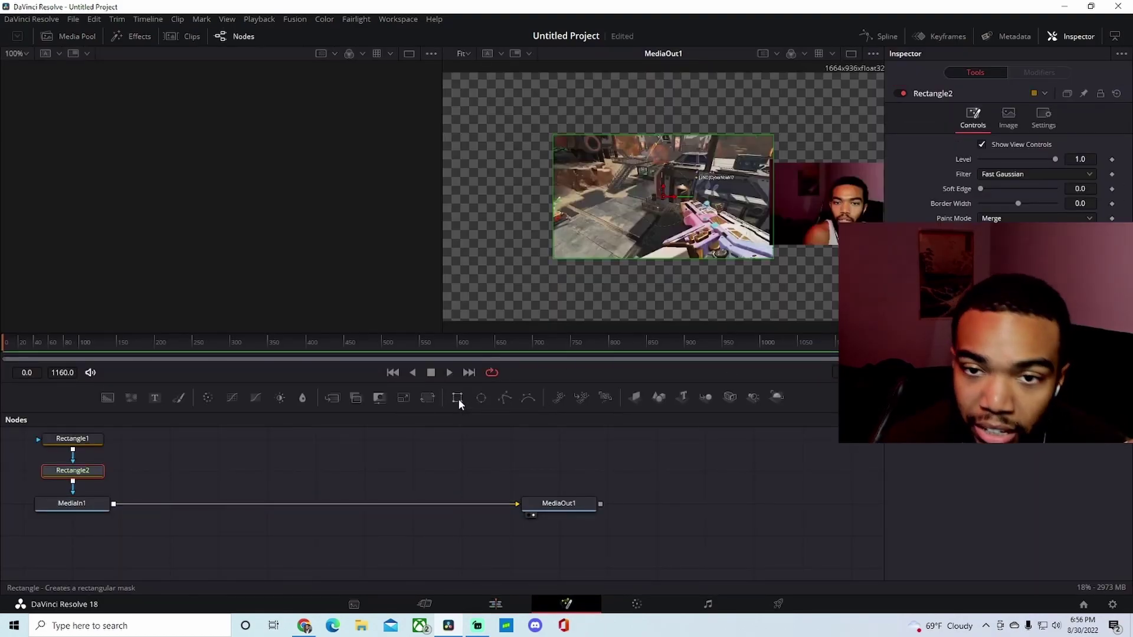
left_click_drag(662, 204, 505, 306)
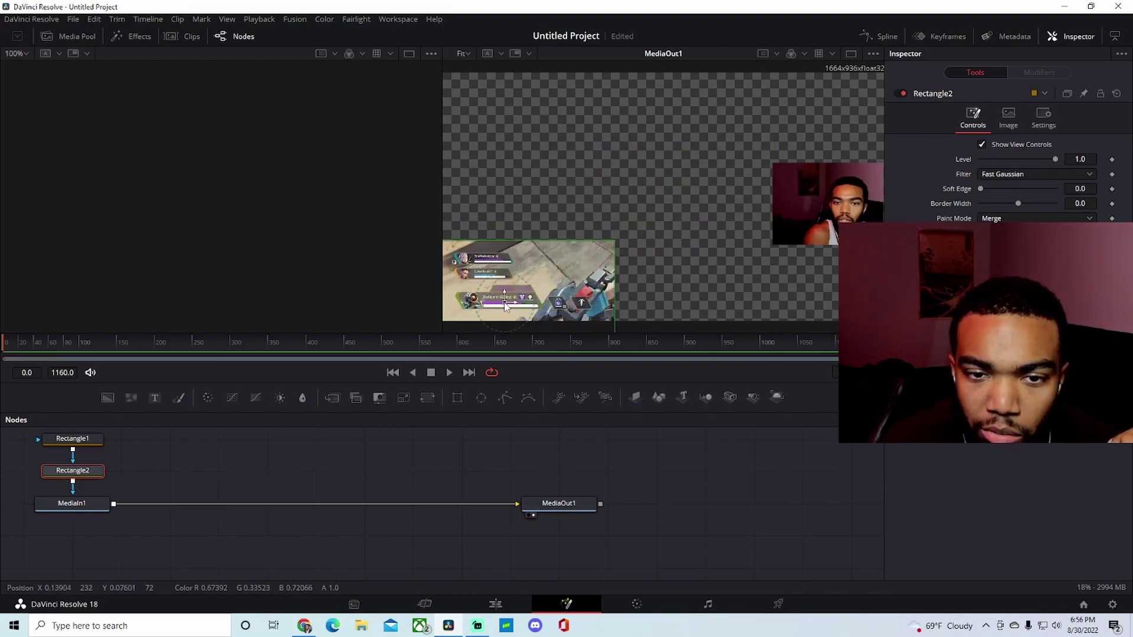
left_click_drag(615, 281, 500, 303)
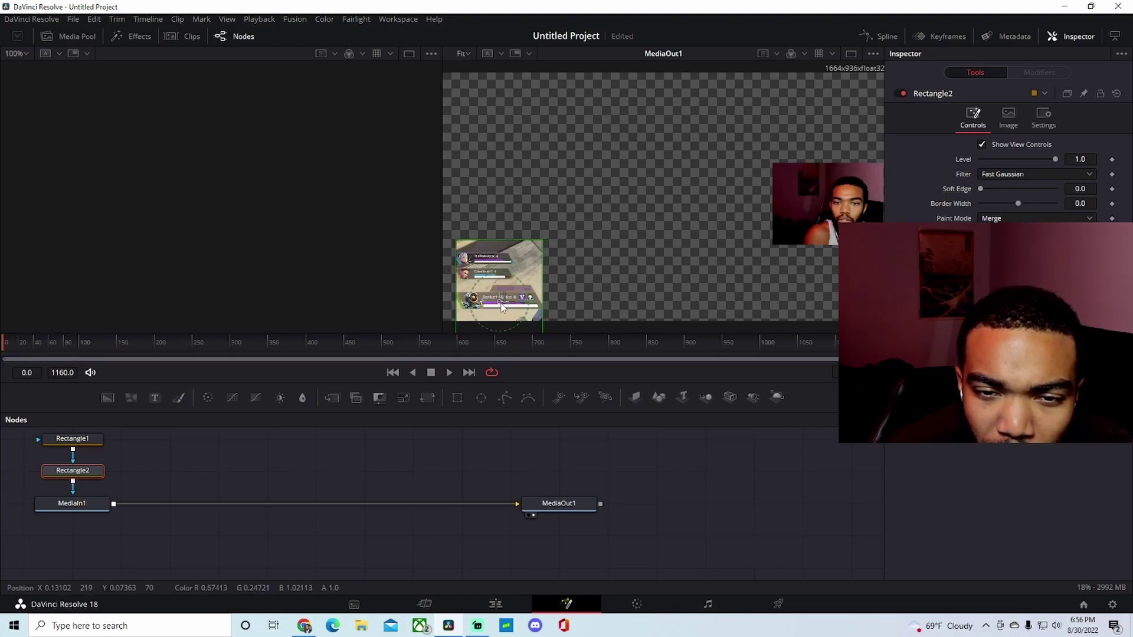
left_click_drag(499, 240, 499, 292)
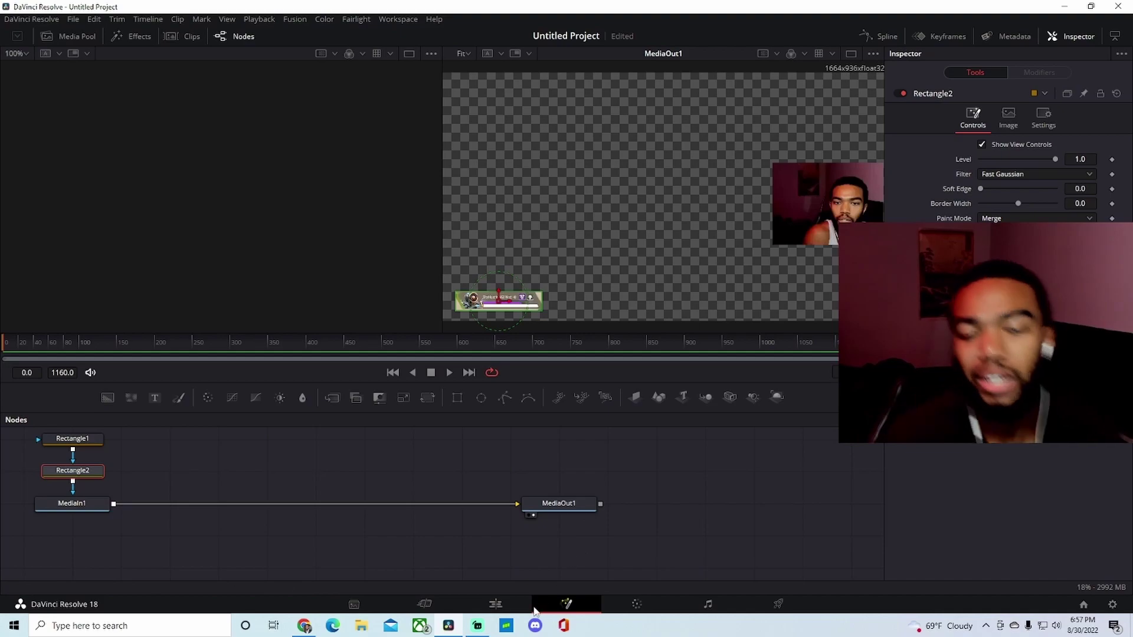
left_click(495, 604)
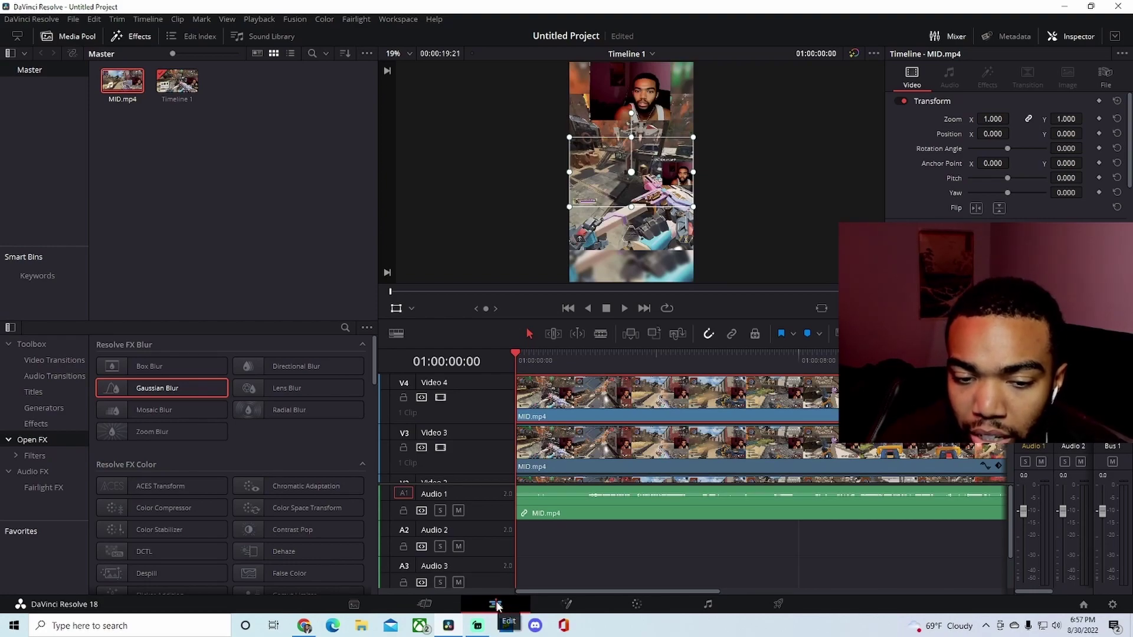
Crop the Video 4 clip in the viewer to just the health bar, removing the facecam and the remaining frame.
left_click(412, 308)
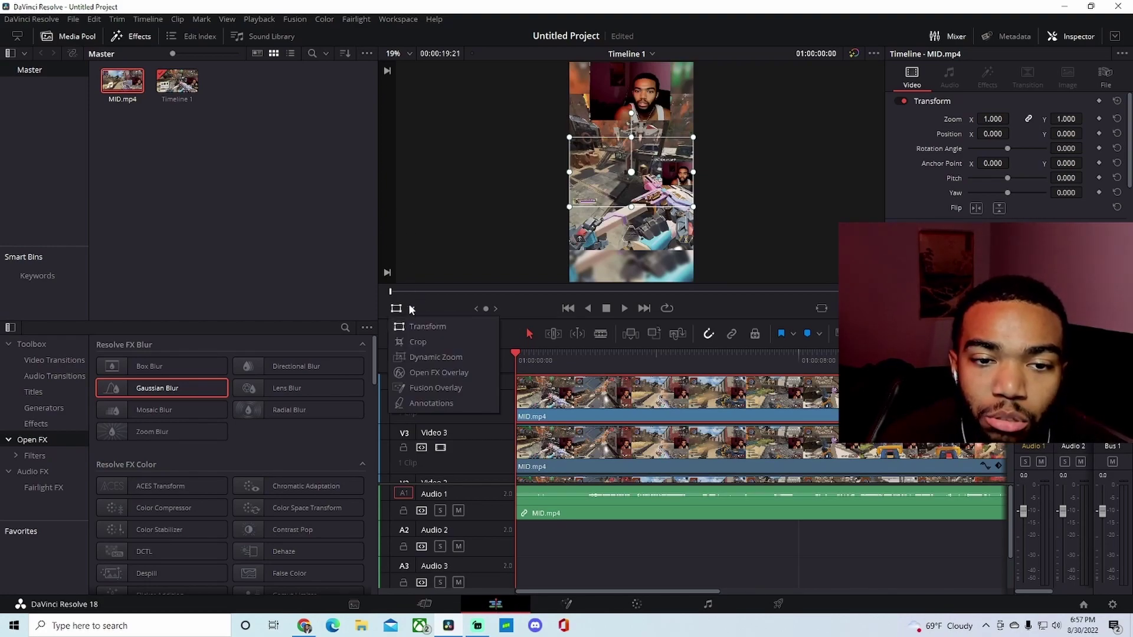
left_click(418, 348)
left_click_drag(695, 142, 600, 203)
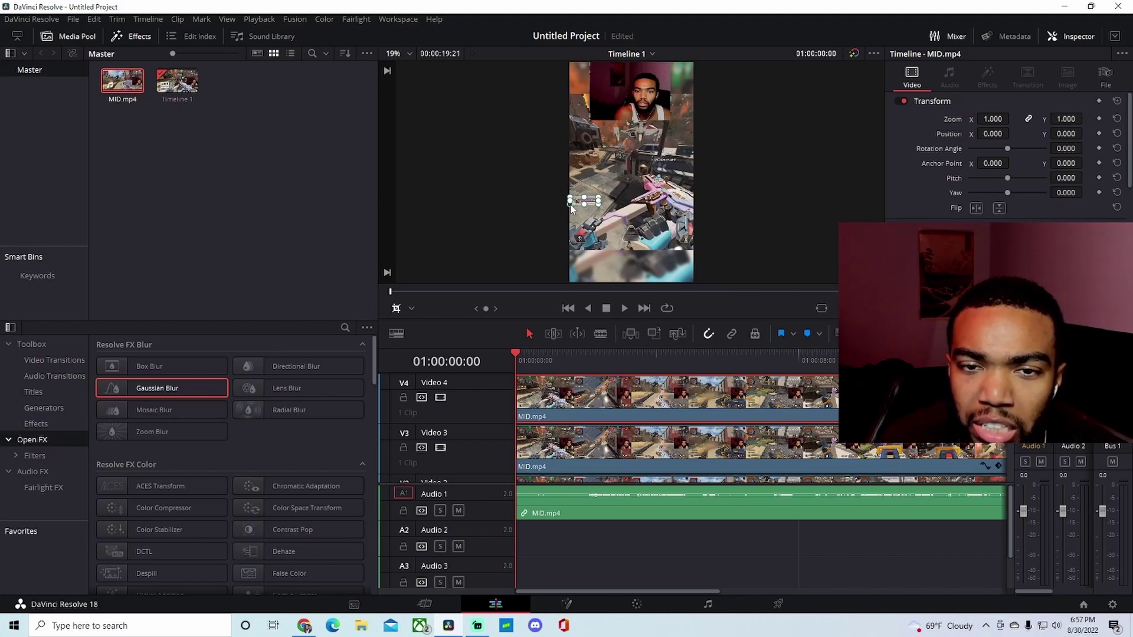
Transform the cropped Video 4 clip to zoom 4 and move the health bar to the bottom of the frame, about X 1627, Y 586.
left_click(410, 309)
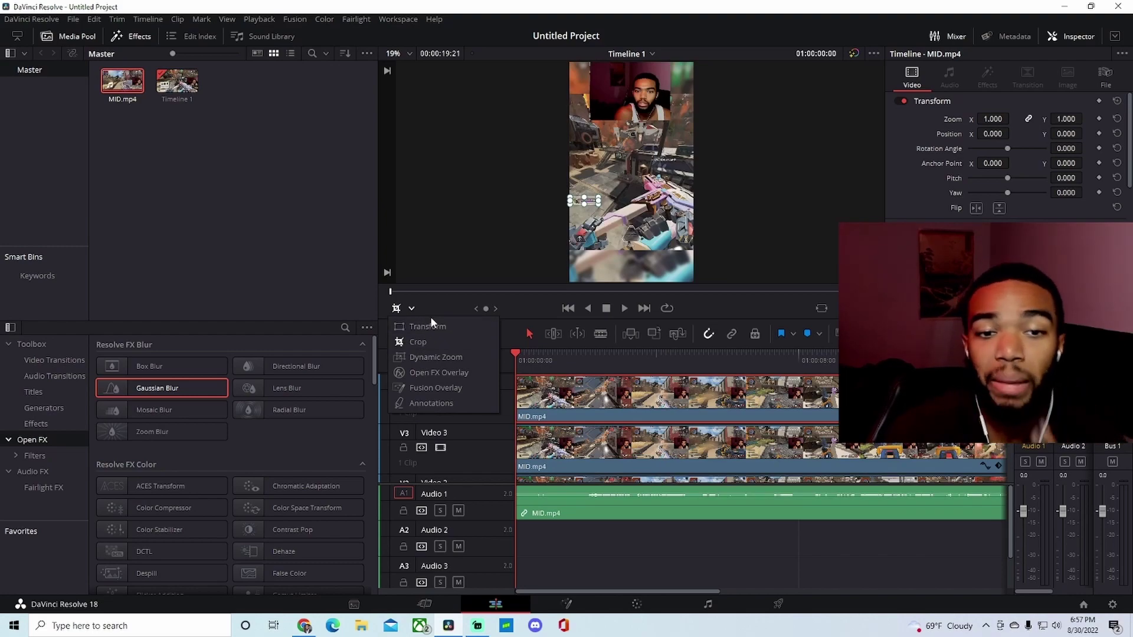
left_click(427, 326)
left_click(993, 119)
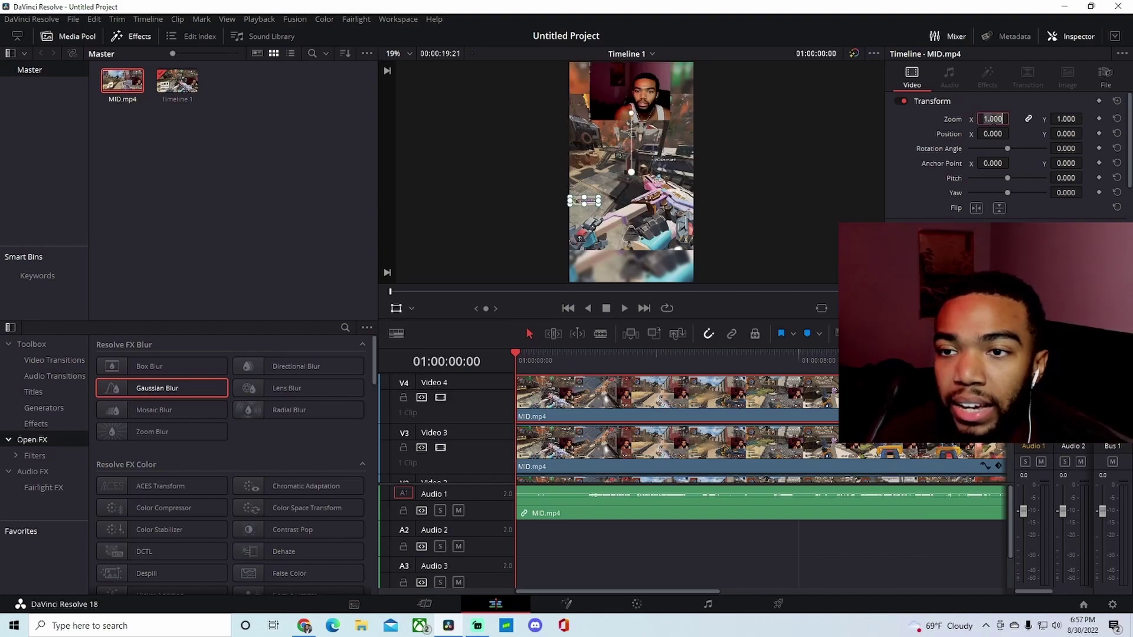
type("4")
key("Return")
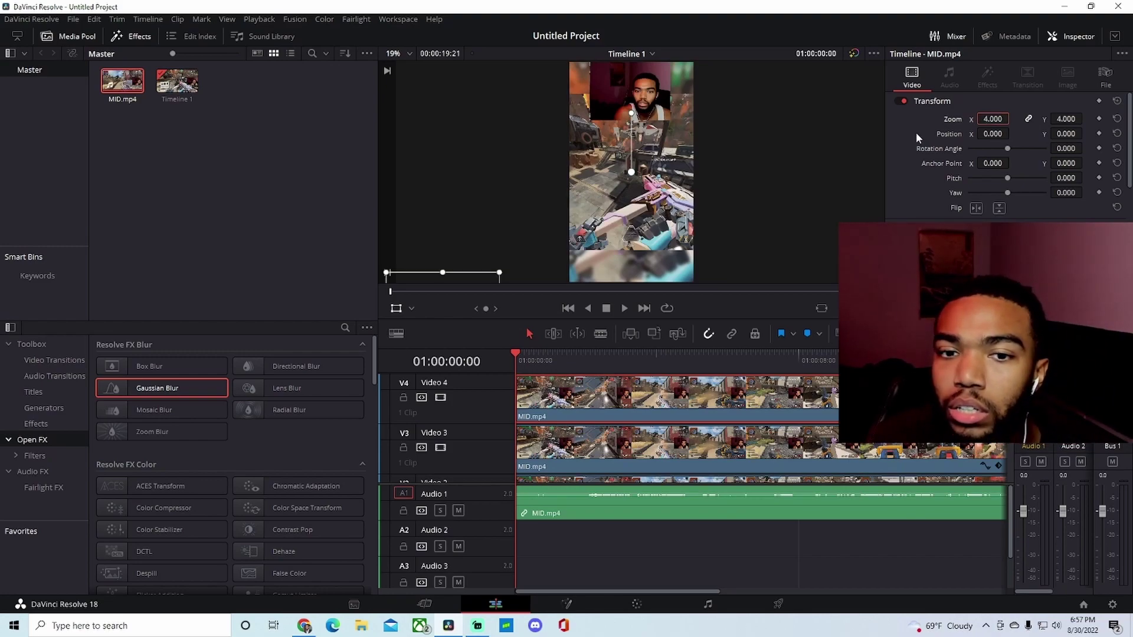
left_click_drag(429, 282, 654, 260)
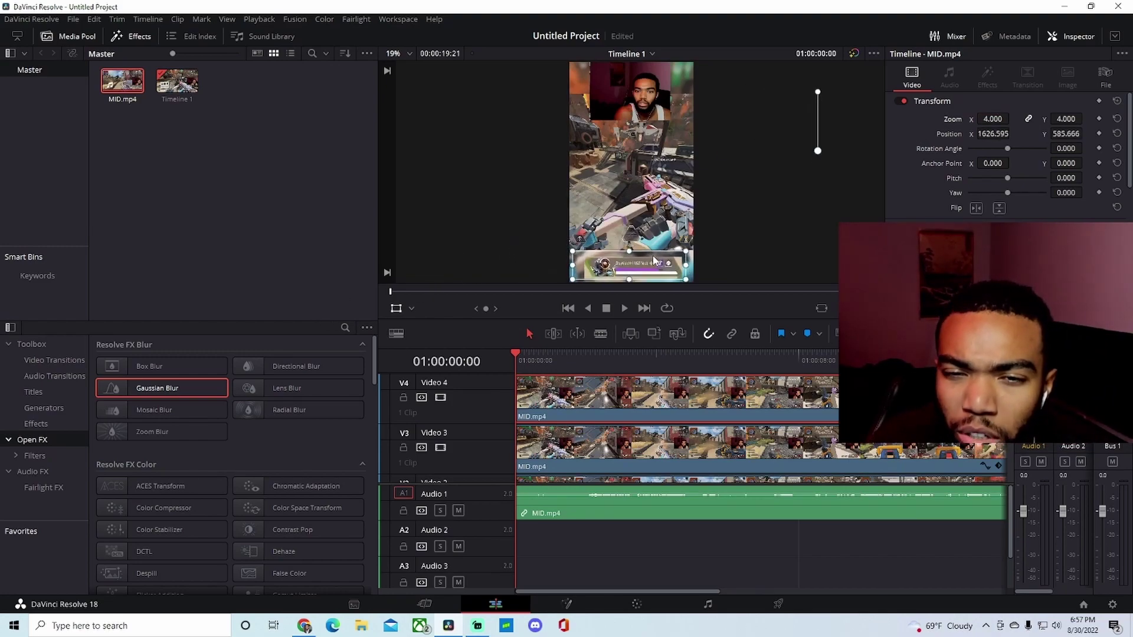
Enlarge the Video 4 health bar to zoom 5 and reposition it at the bottom of the frame, about X 2013, Y 1464.
left_click_drag(991, 118, 993, 118)
double_click(991, 118)
type("5")
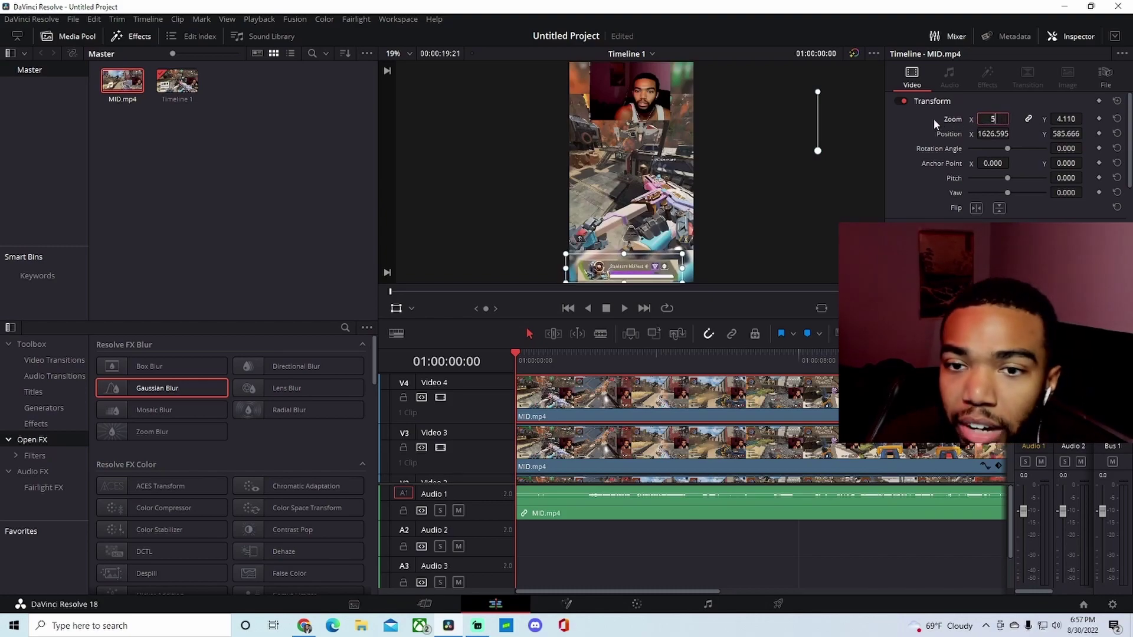
key("Return")
left_click_drag(617, 282, 669, 250)
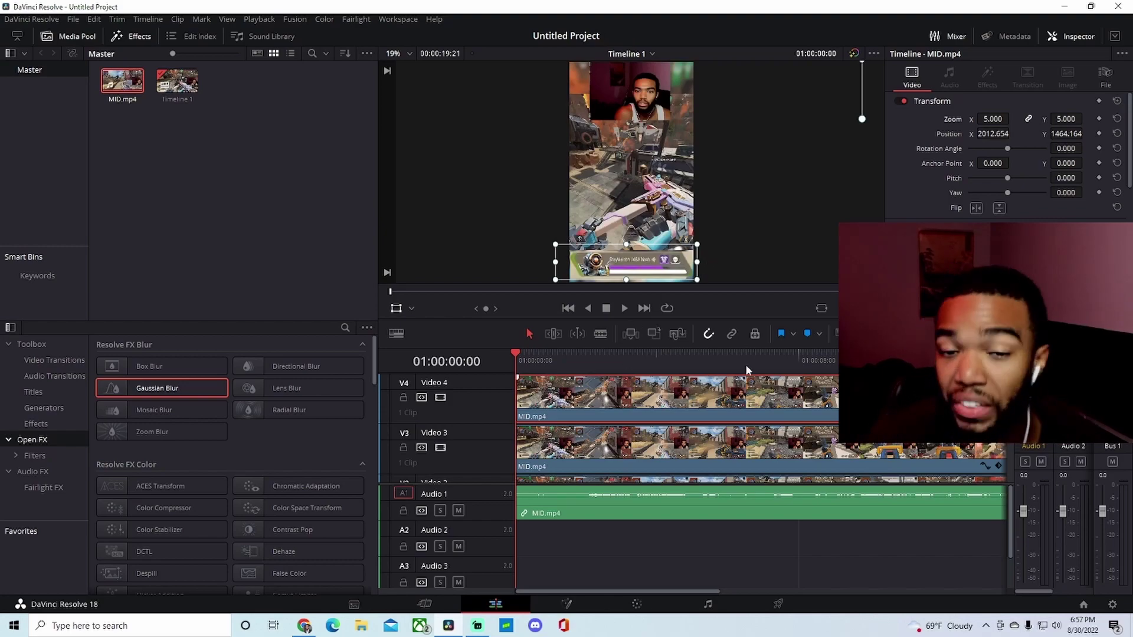
Deselect the clip and play the timeline to check the finished vertical layout.
left_click(303, 235)
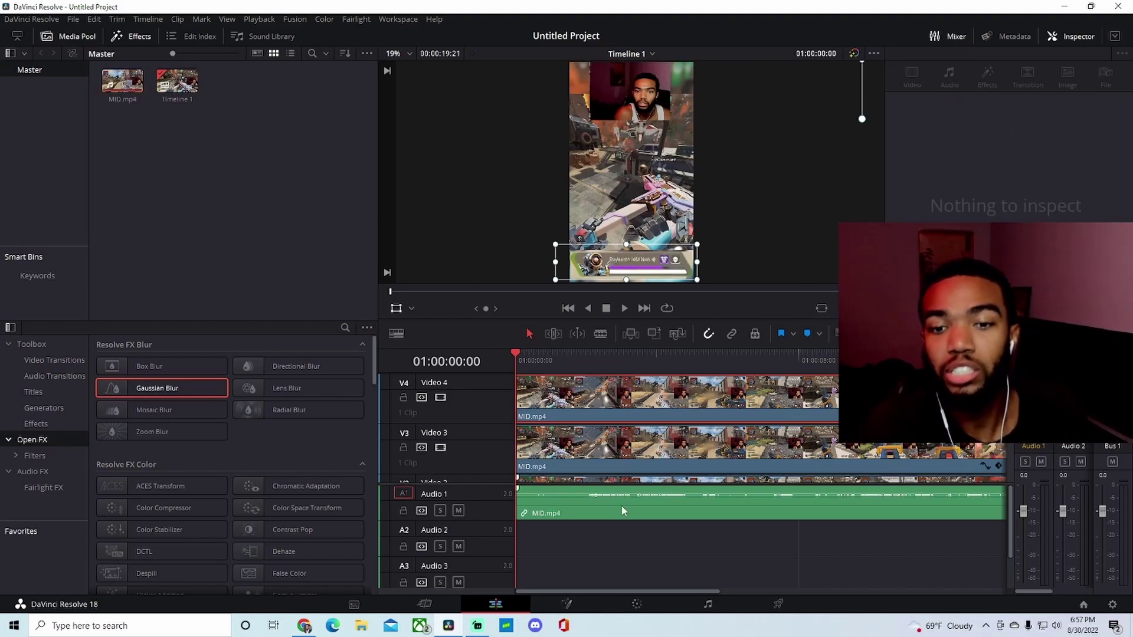
scroll(590, 425, "down", 3)
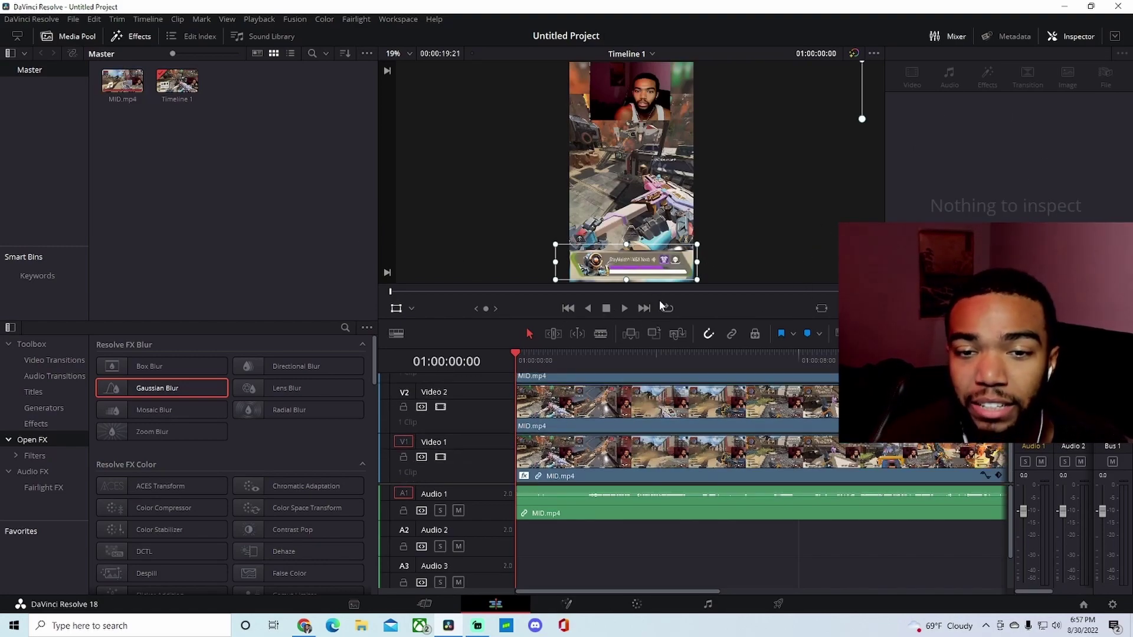
left_click(625, 308)
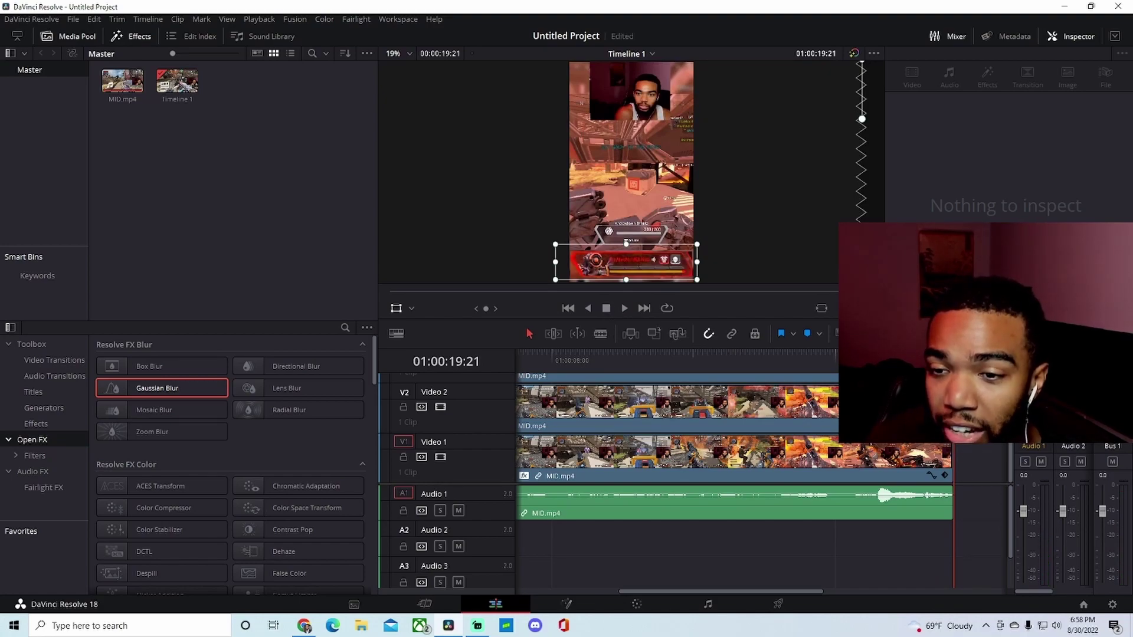
Trim the end of all the video and audio clips together to 01:00:18:29.
left_click_drag(954, 358, 923, 358)
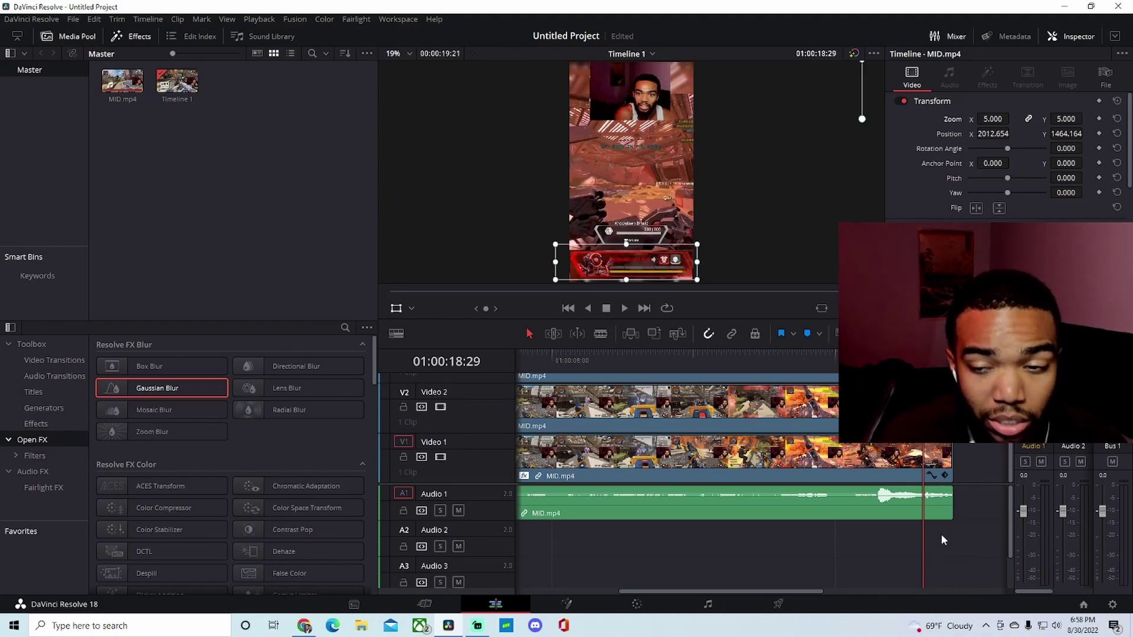
left_click_drag(940, 534, 970, 448)
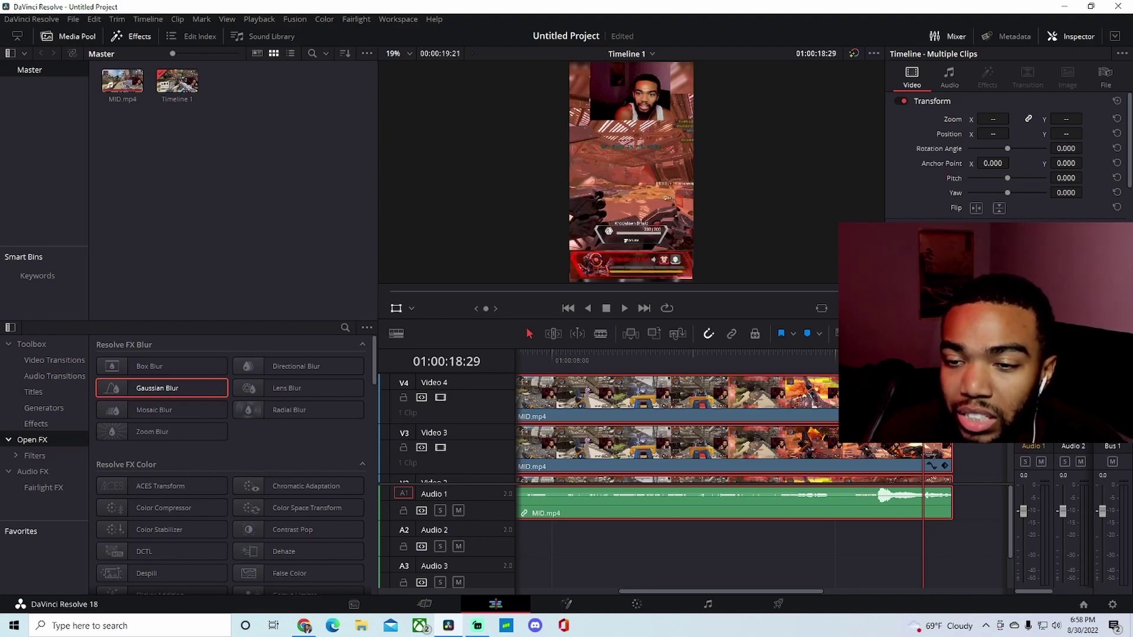
left_click(708, 479)
left_click_drag(950, 501, 922, 502)
key("ctrl+shift+a")
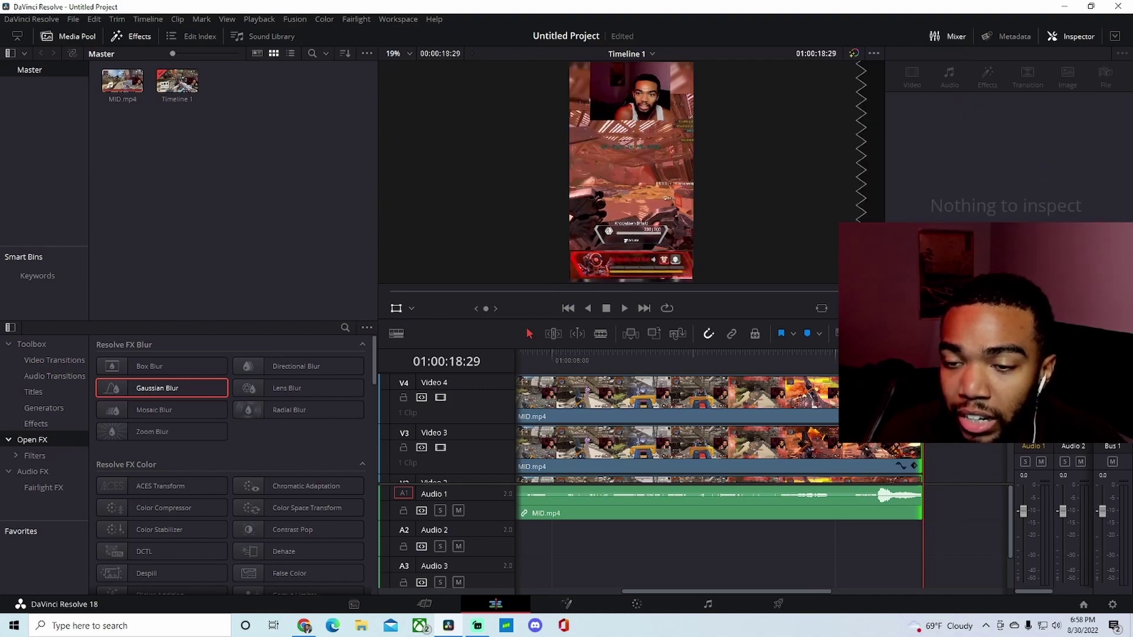
left_click(625, 309)
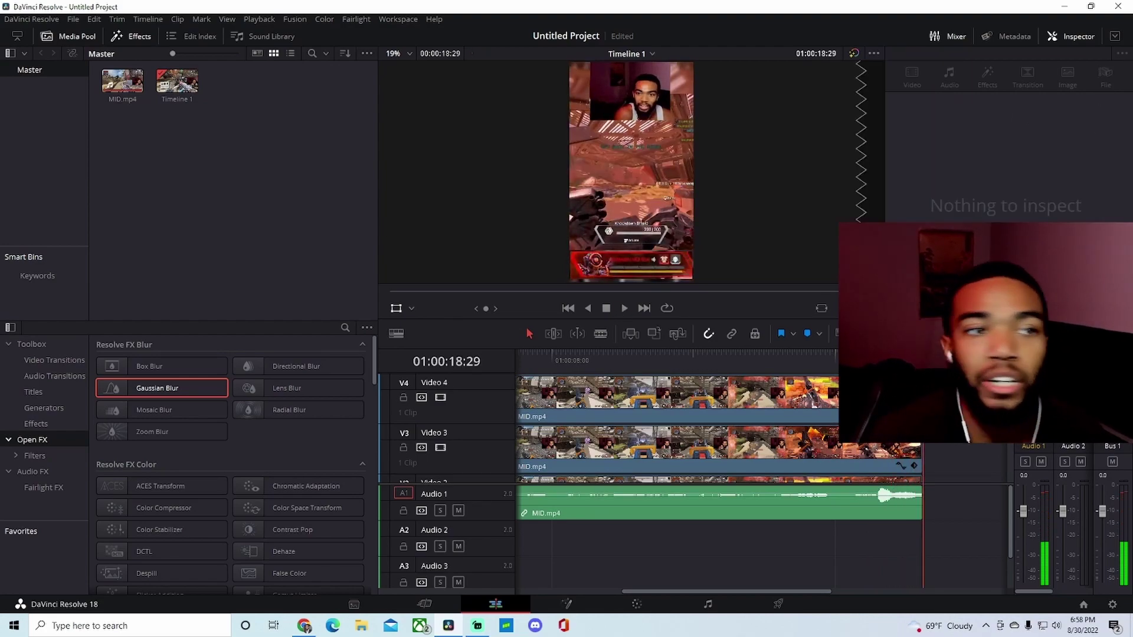
Save the project under the new name Oooweee.
left_click(71, 19)
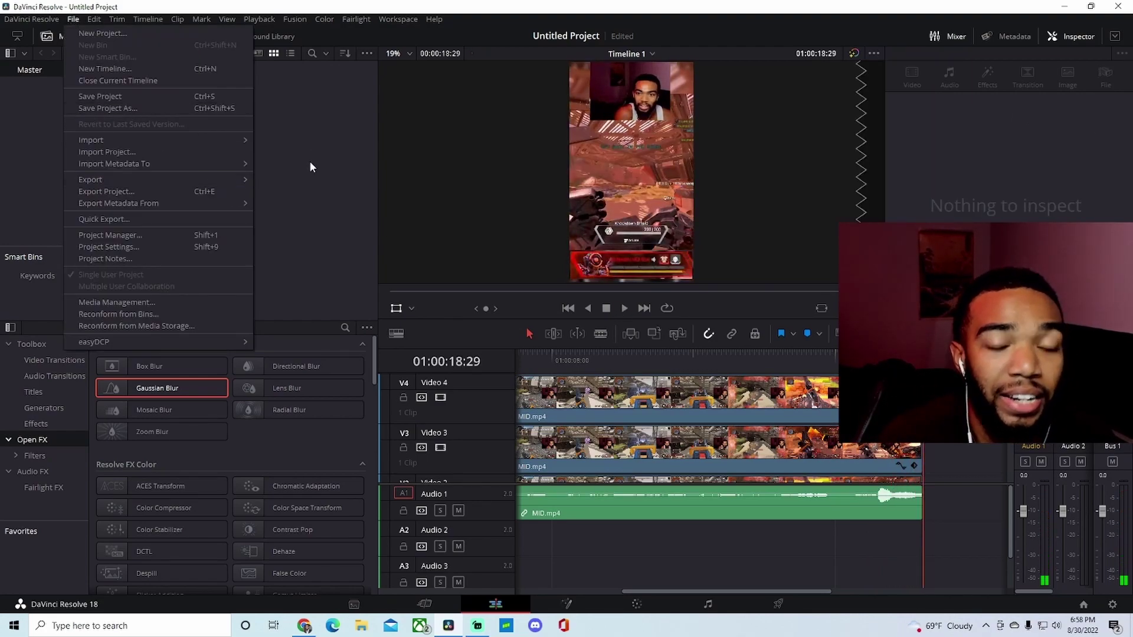
left_click(115, 108)
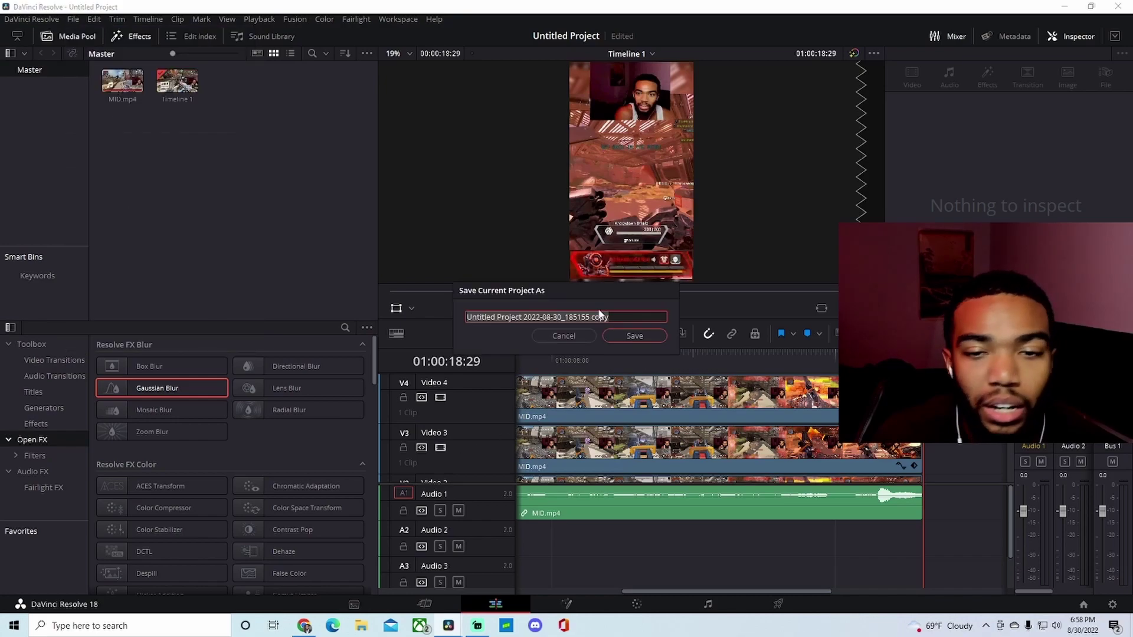
key("BackSpace")
type("ooo")
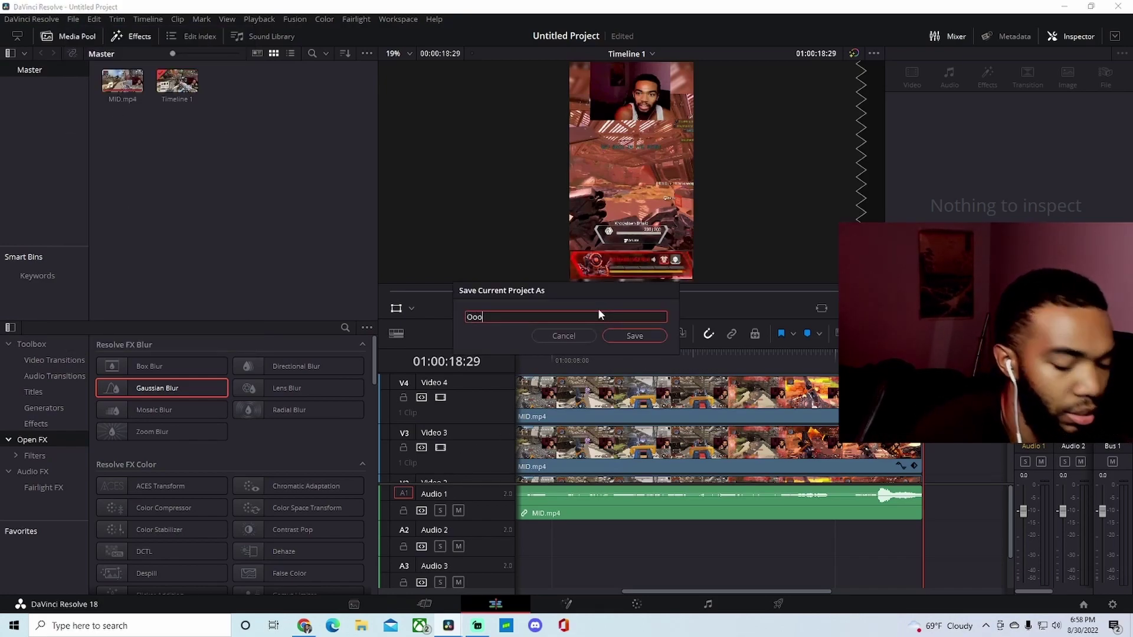
type("weee")
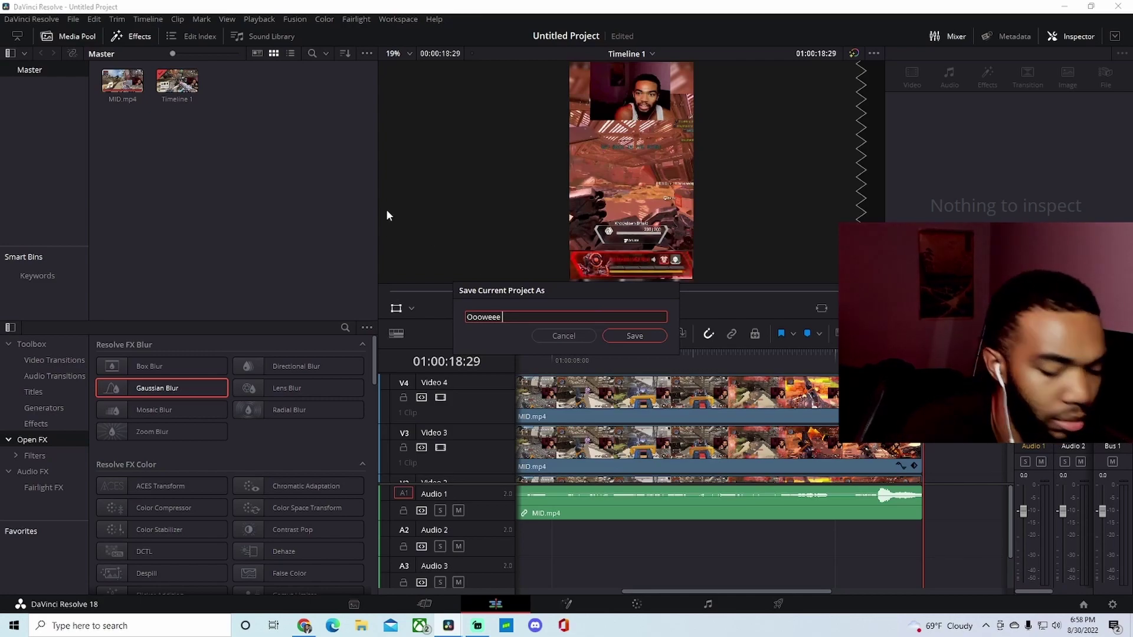
left_click(633, 336)
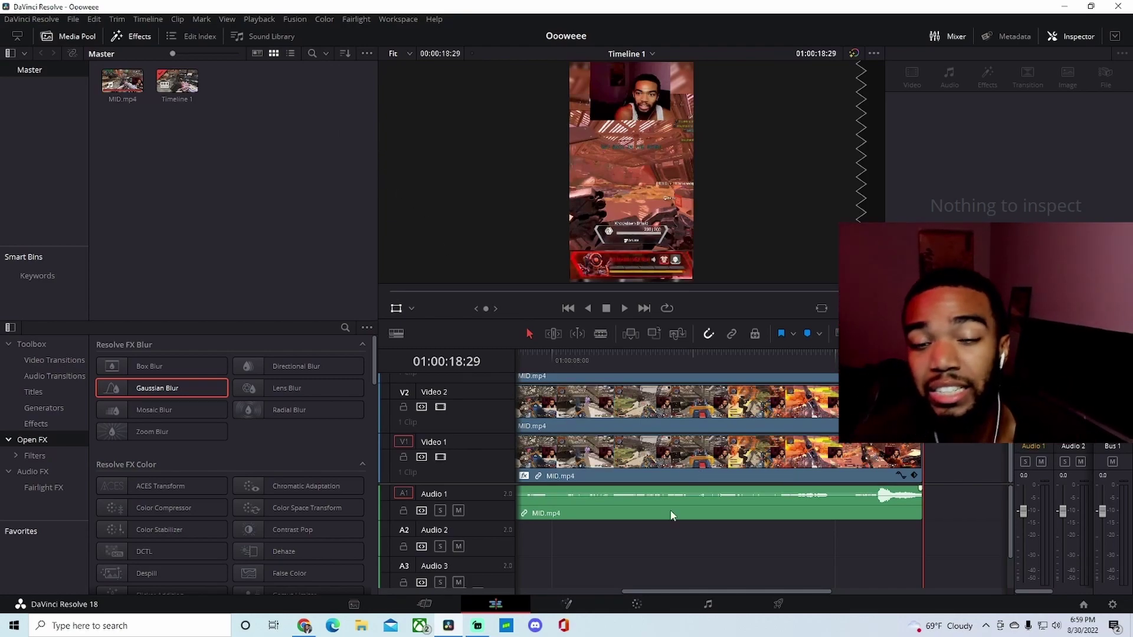
Go to the Deliver page and name the export file Oooweee.
left_click(778, 605)
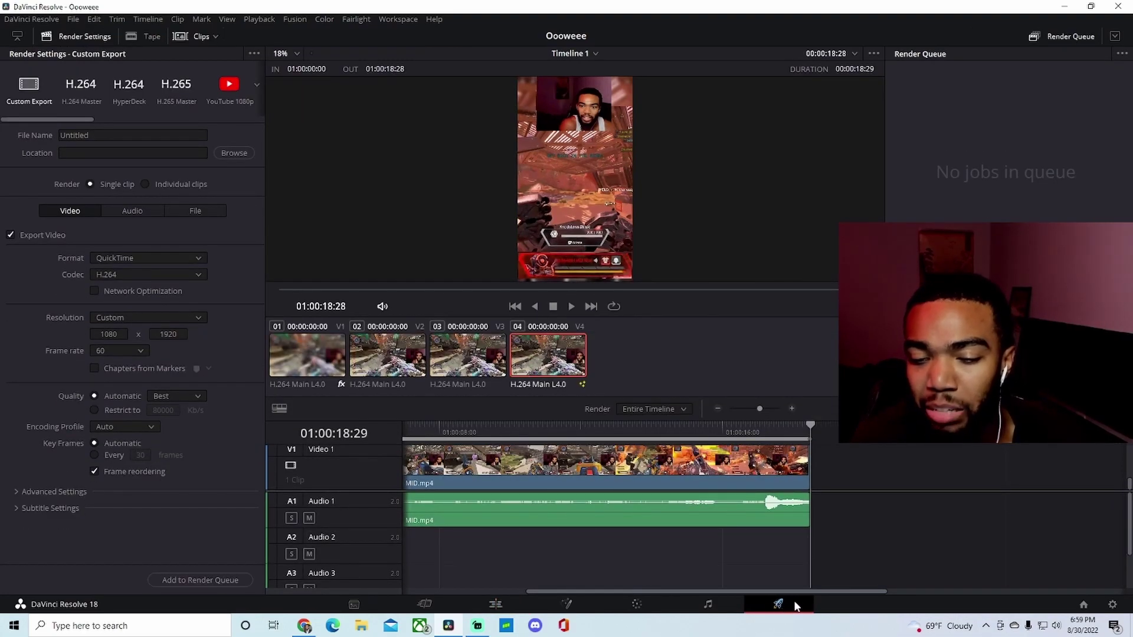
left_click(128, 135)
type("O")
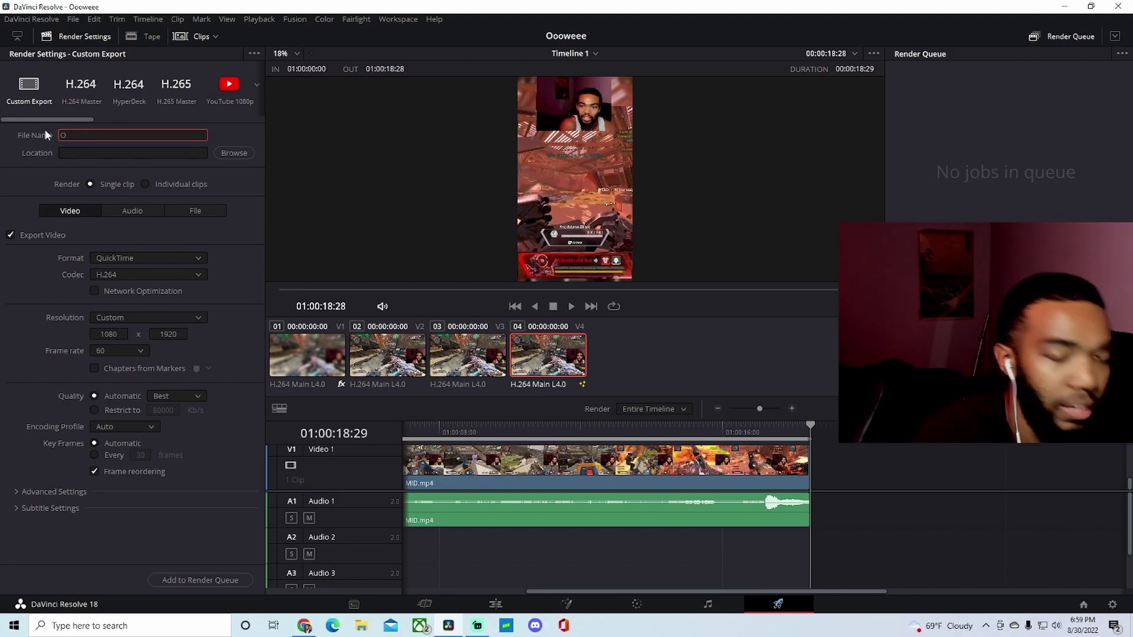
type("oowee")
Set the export location to the Desktop folder and the video format to MP4.
left_click(233, 153)
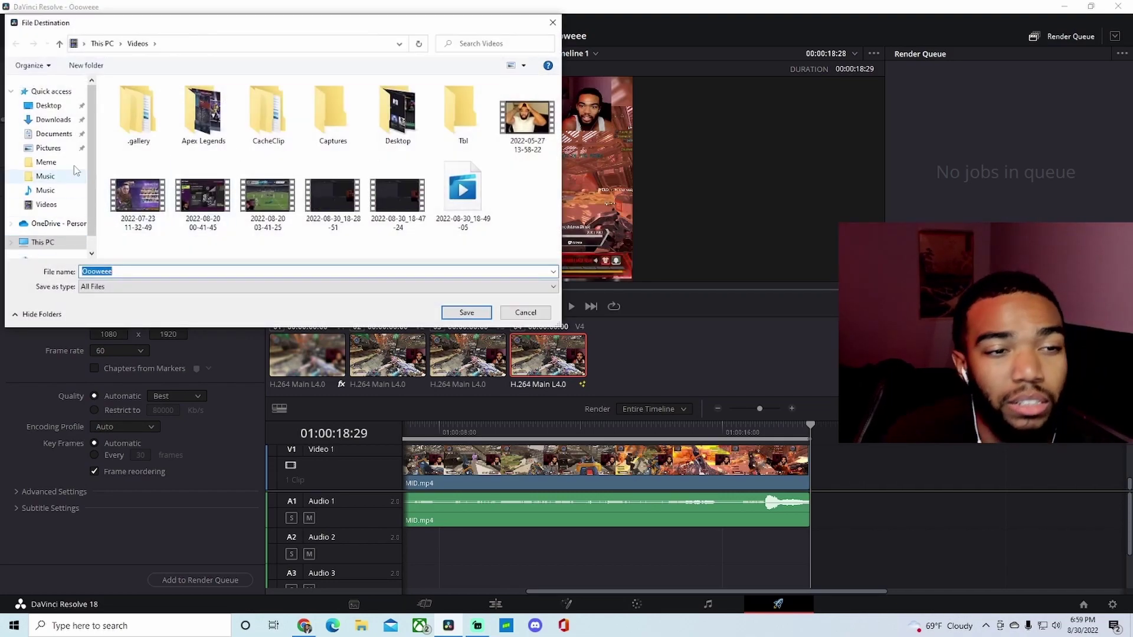
left_click(48, 109)
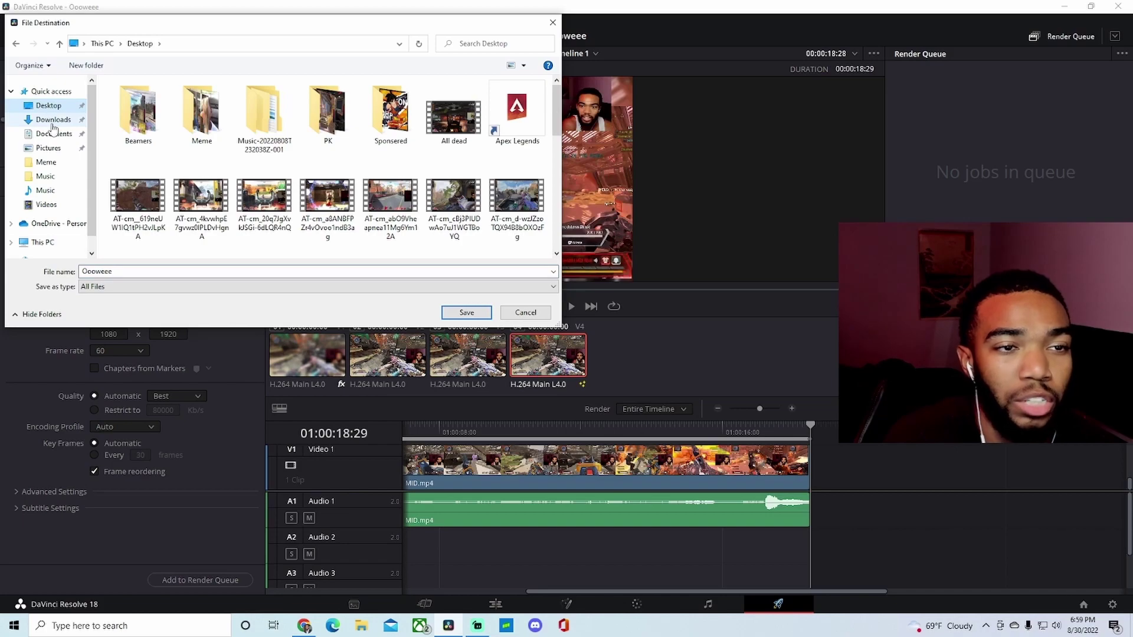
left_click(53, 119)
left_click(48, 105)
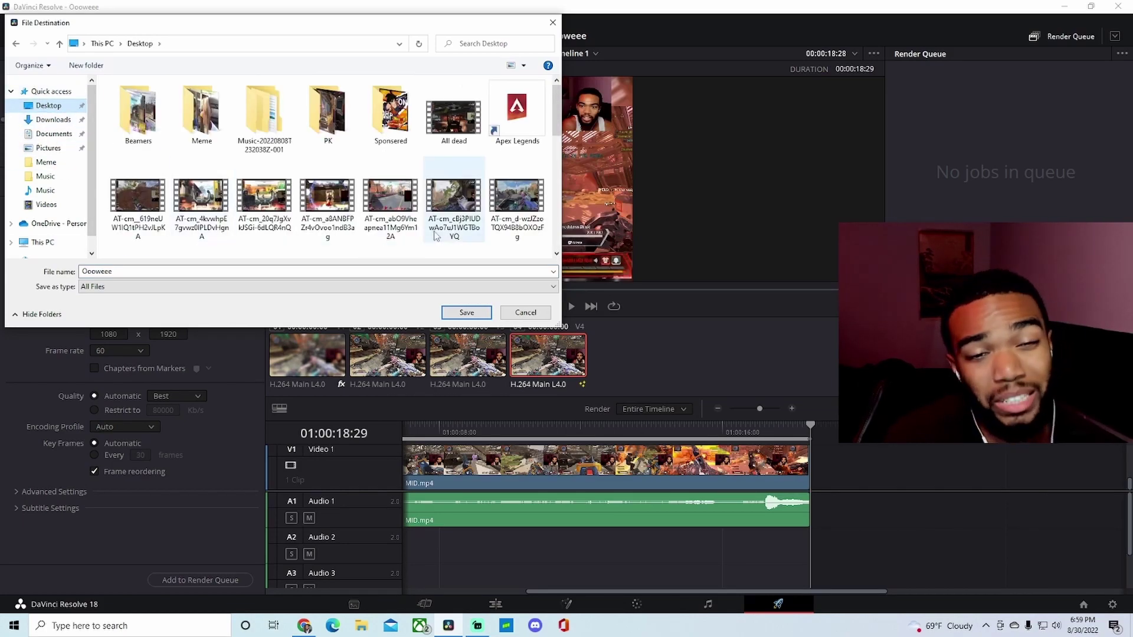
left_click(475, 314)
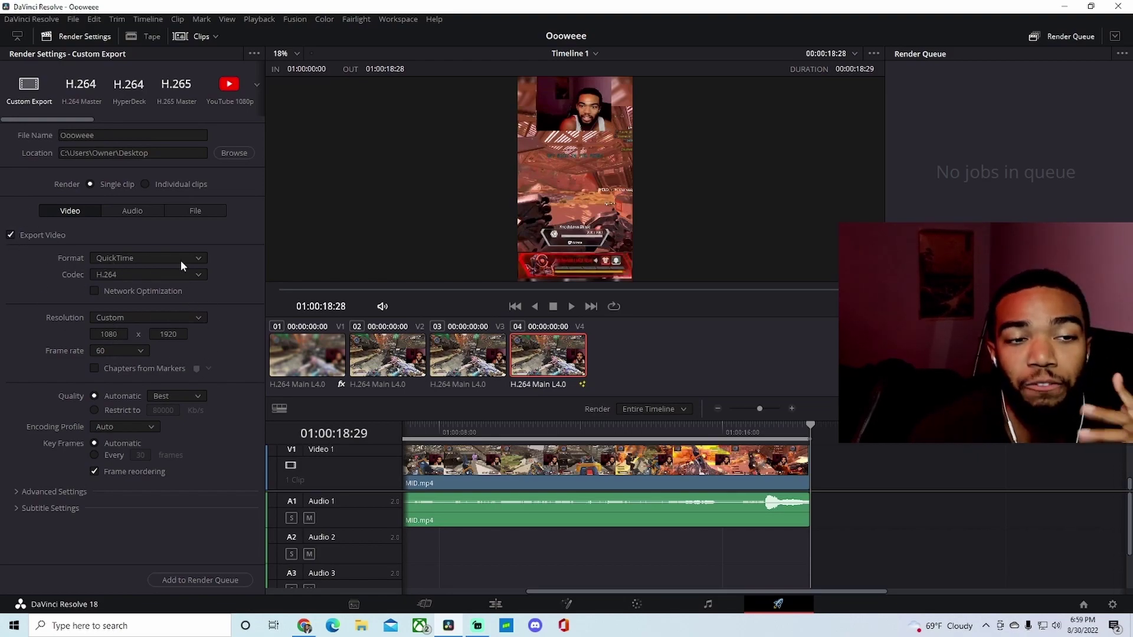
left_click(164, 260)
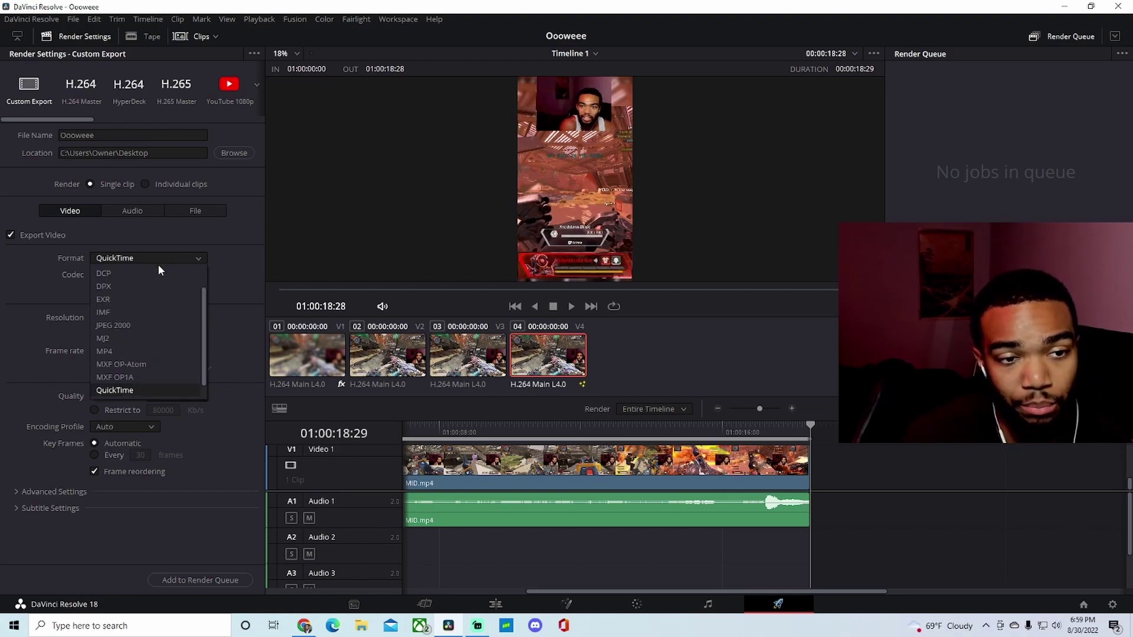
left_click(104, 351)
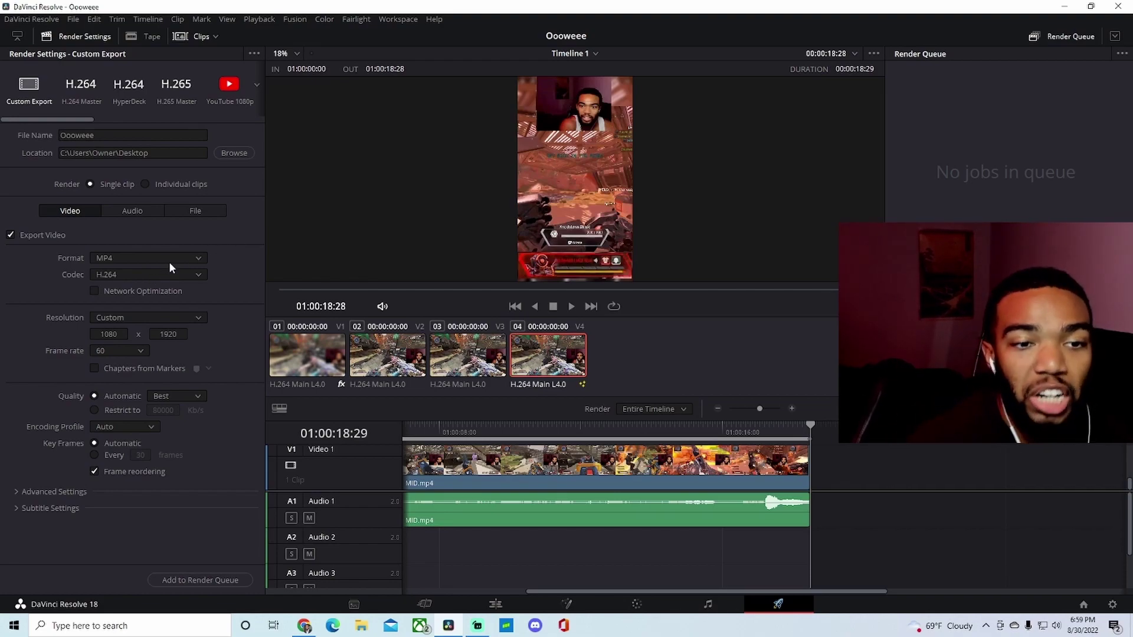
Add the Oooweee export to the render queue and render it.
left_click(198, 582)
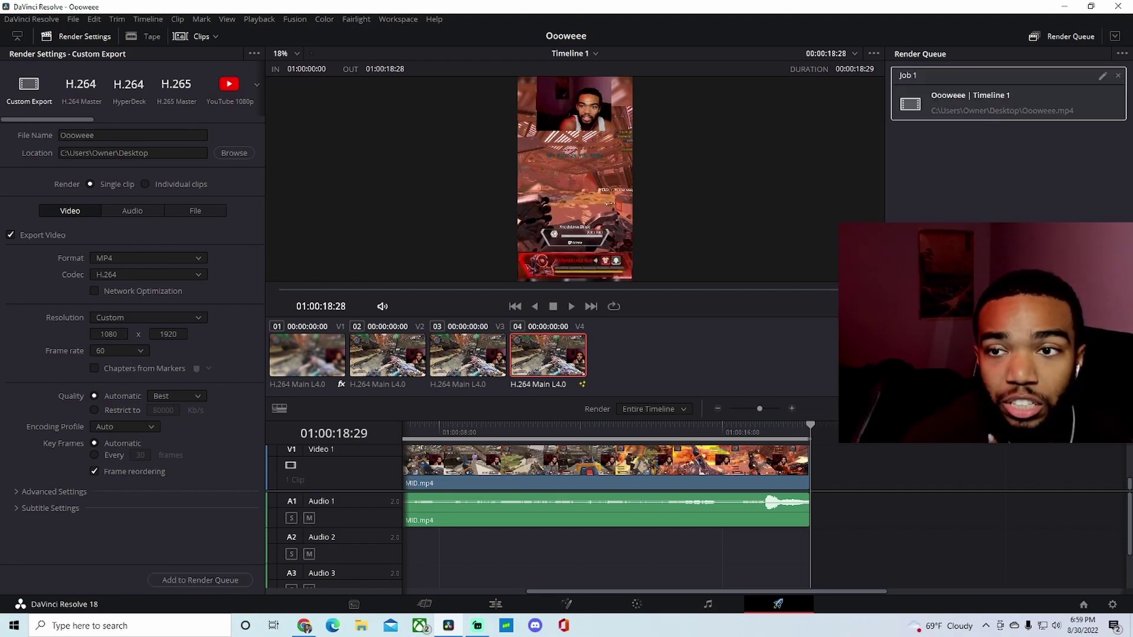
left_click(1069, 382)
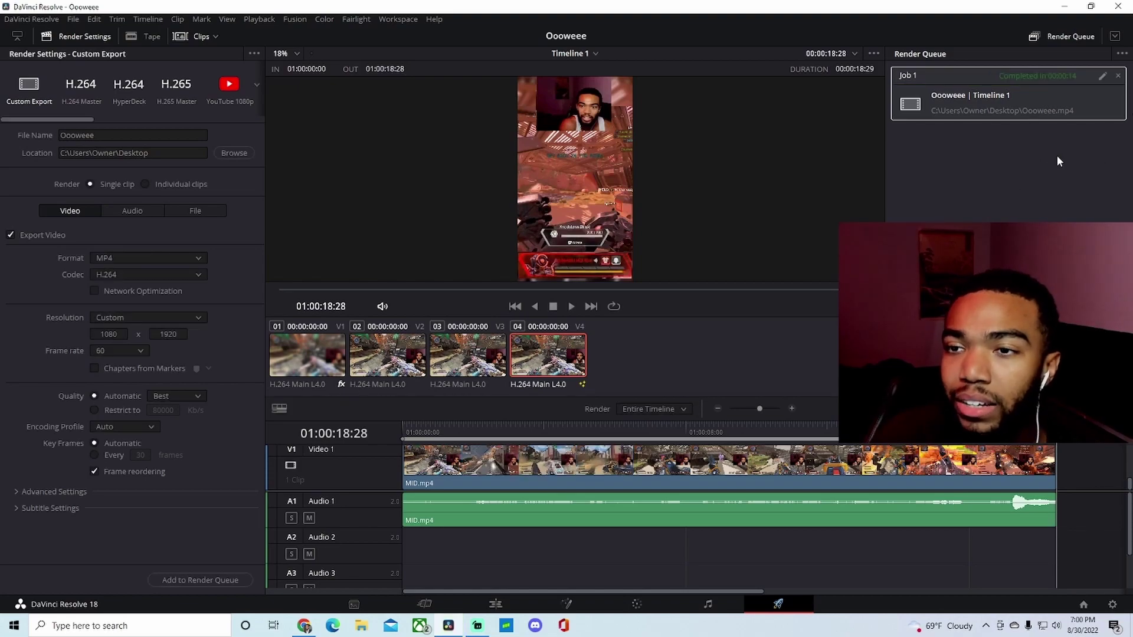
Play the exported Oooweee video from the desktop to check it, close the player and return to DaVinci Resolve.
left_click(1067, 10)
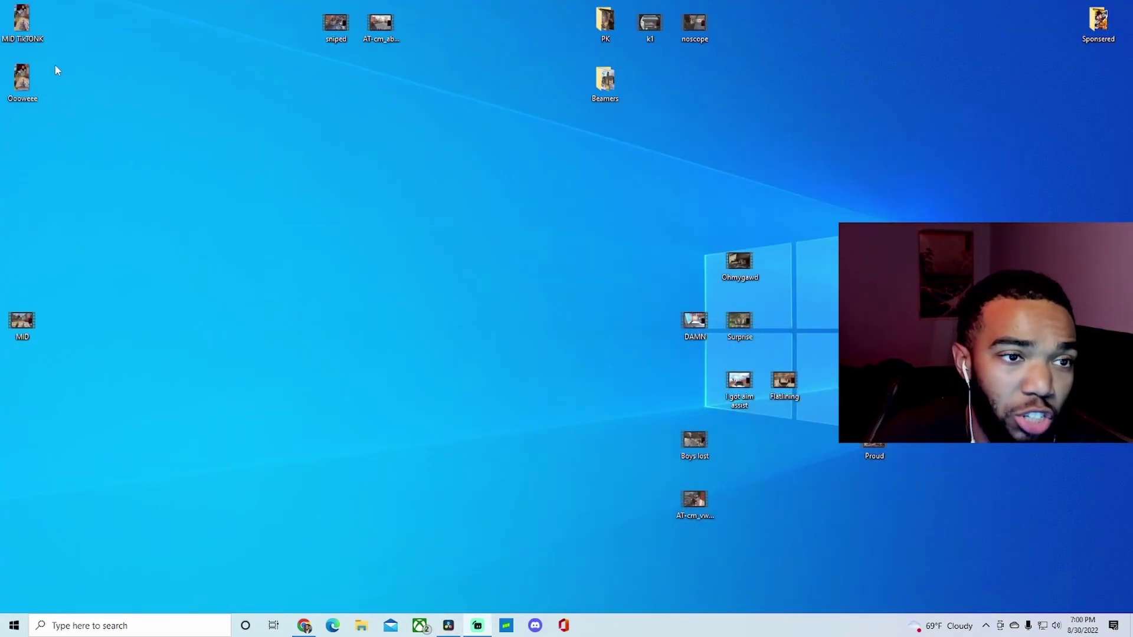
double_click(24, 79)
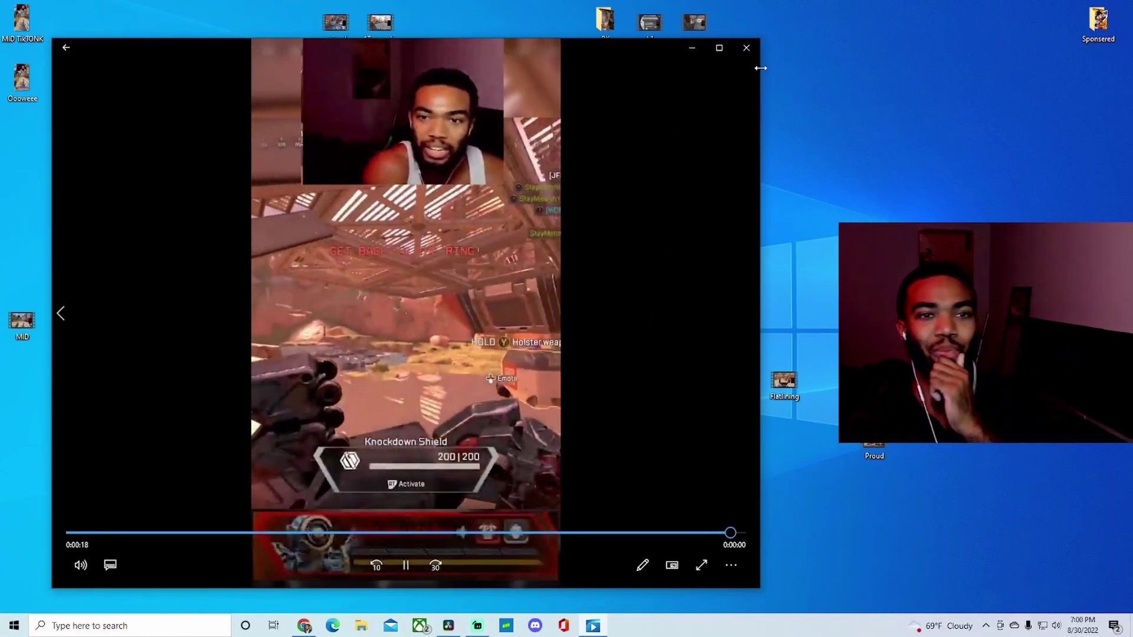
left_click(748, 50)
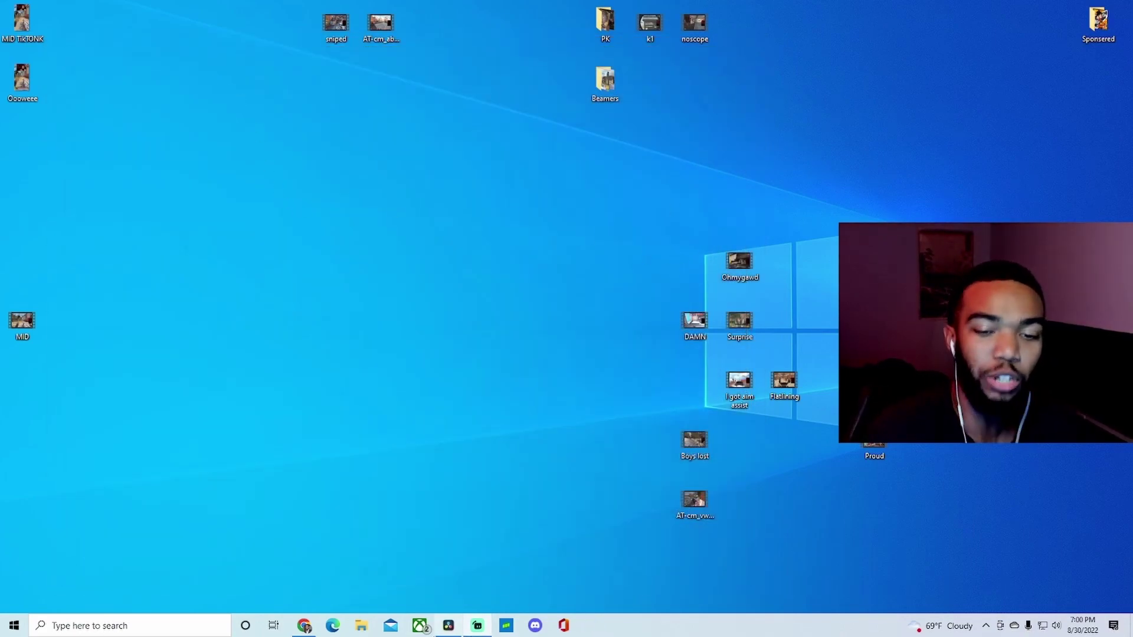
left_click(447, 630)
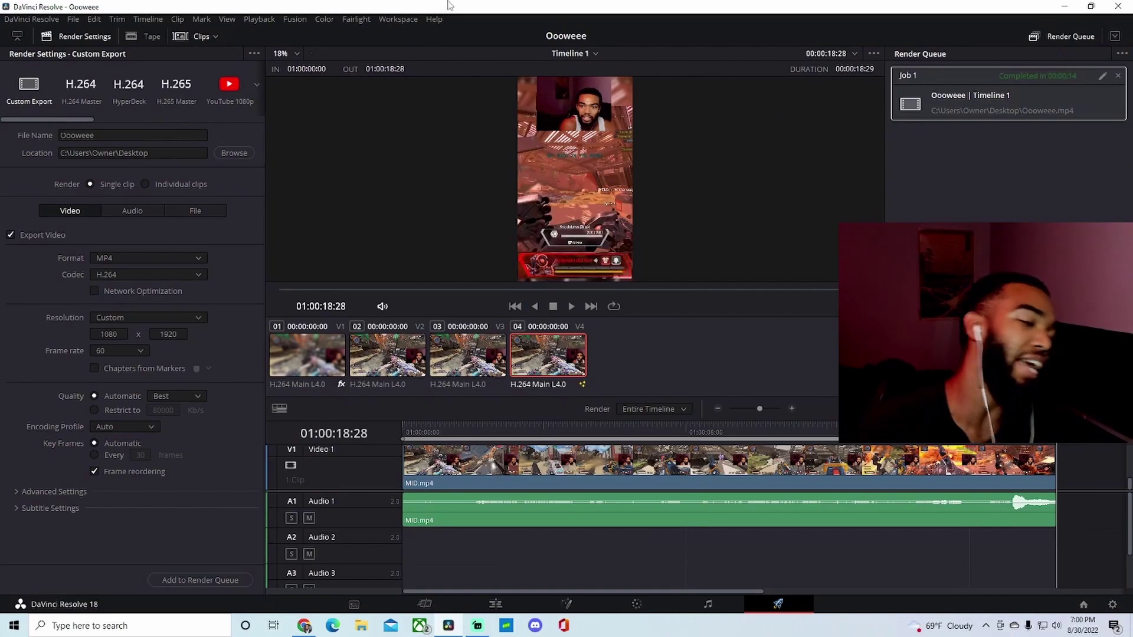